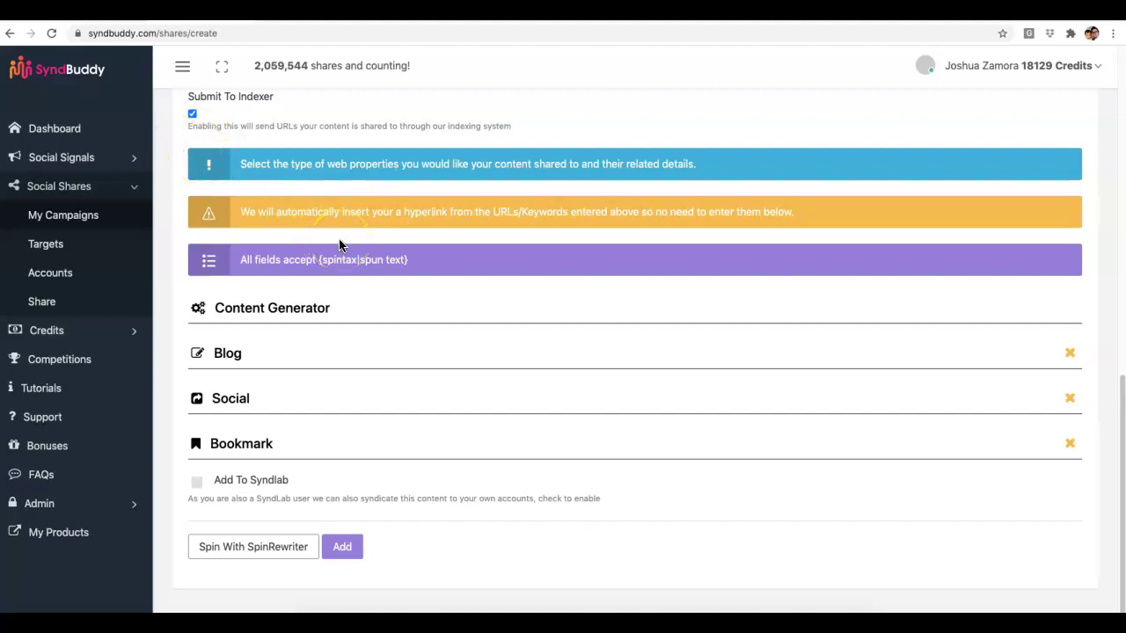
{"action": "scroll", "coordinate": [339, 245], "scroll_direction": "up", "scroll_amount": 5}
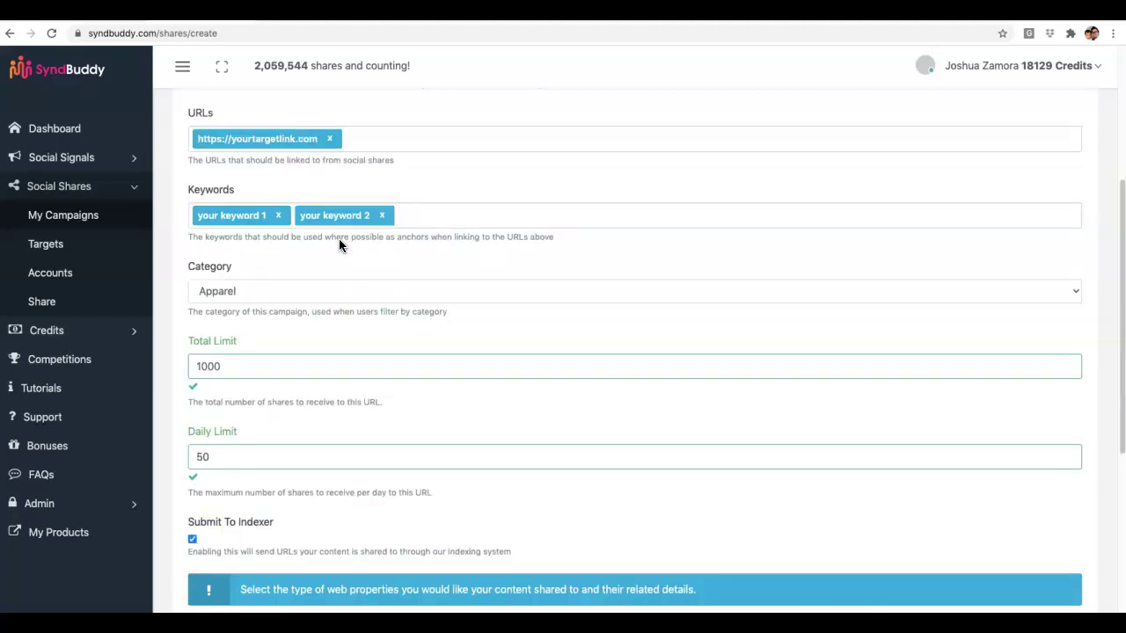
{"action": "scroll", "coordinate": [339, 245], "scroll_direction": "up", "scroll_amount": 3}
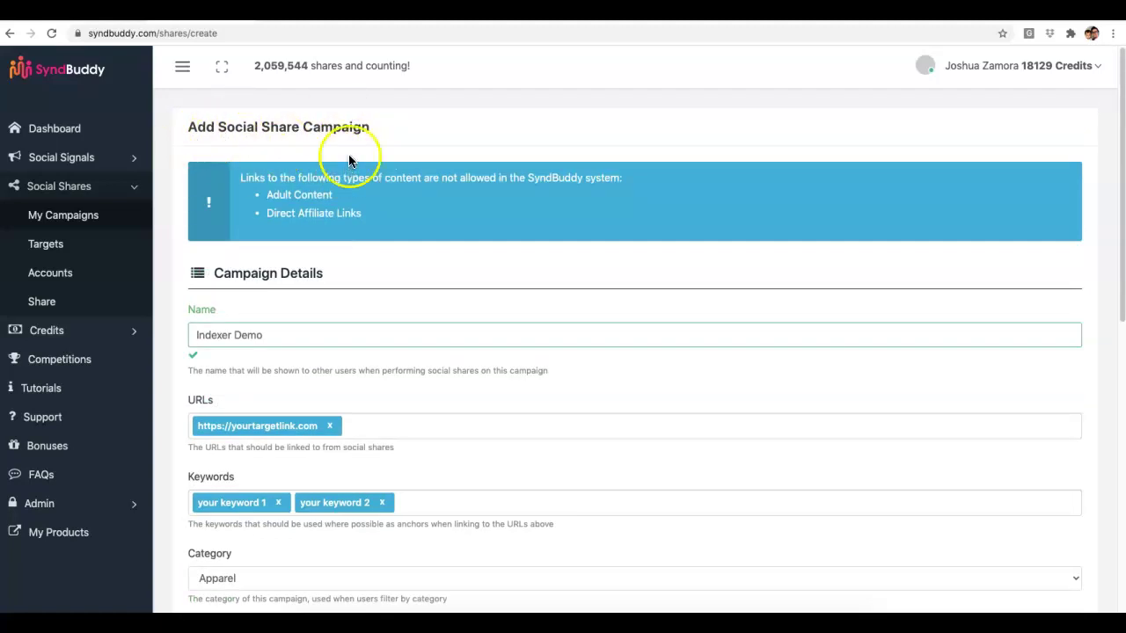
{"action": "scroll", "coordinate": [347, 172], "scroll_direction": "down", "scroll_amount": 2}
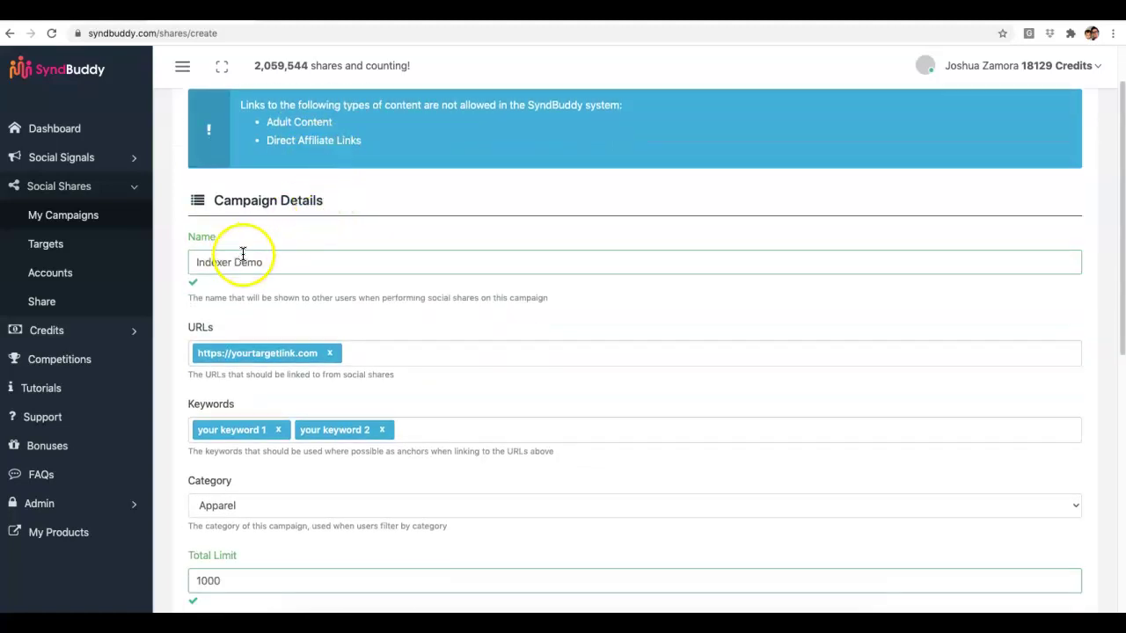
{"action": "scroll", "coordinate": [247, 250], "scroll_direction": "down", "scroll_amount": 3}
{"action": "scroll", "coordinate": [235, 376], "scroll_direction": "down", "scroll_amount": 2}
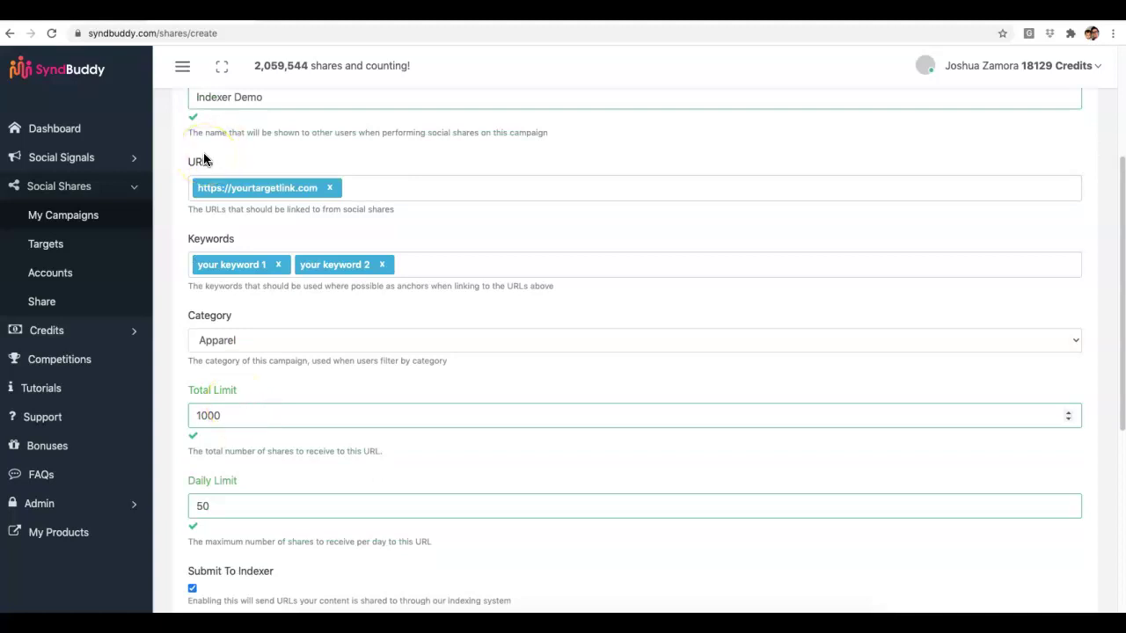
{"action": "scroll", "coordinate": [231, 417], "scroll_direction": "down", "scroll_amount": 2}
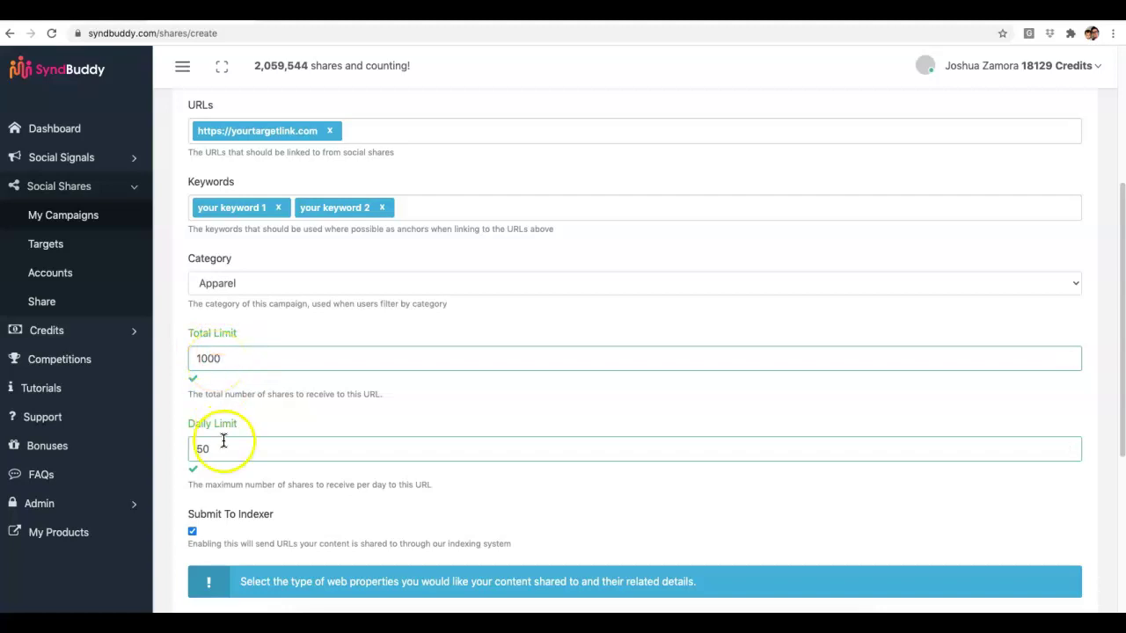
{"action": "scroll", "coordinate": [235, 415], "scroll_direction": "down", "scroll_amount": 5}
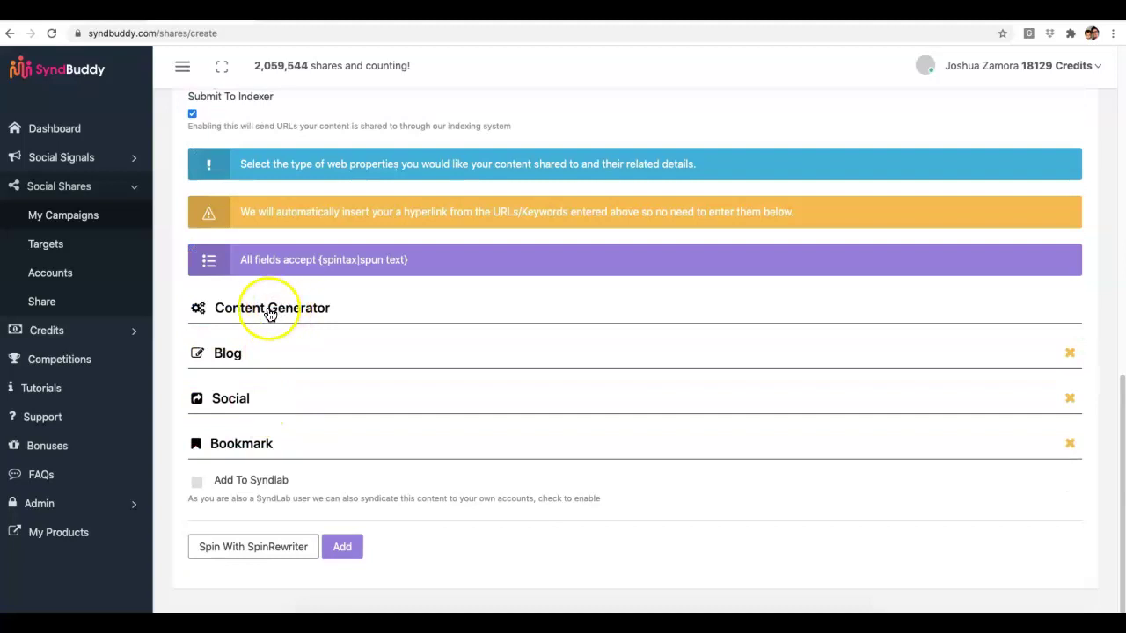
Step: Generate campaign content with the Affiliate Marketing mix type in the Content Generator
{"action": "left_click", "coordinate": [269, 311]}
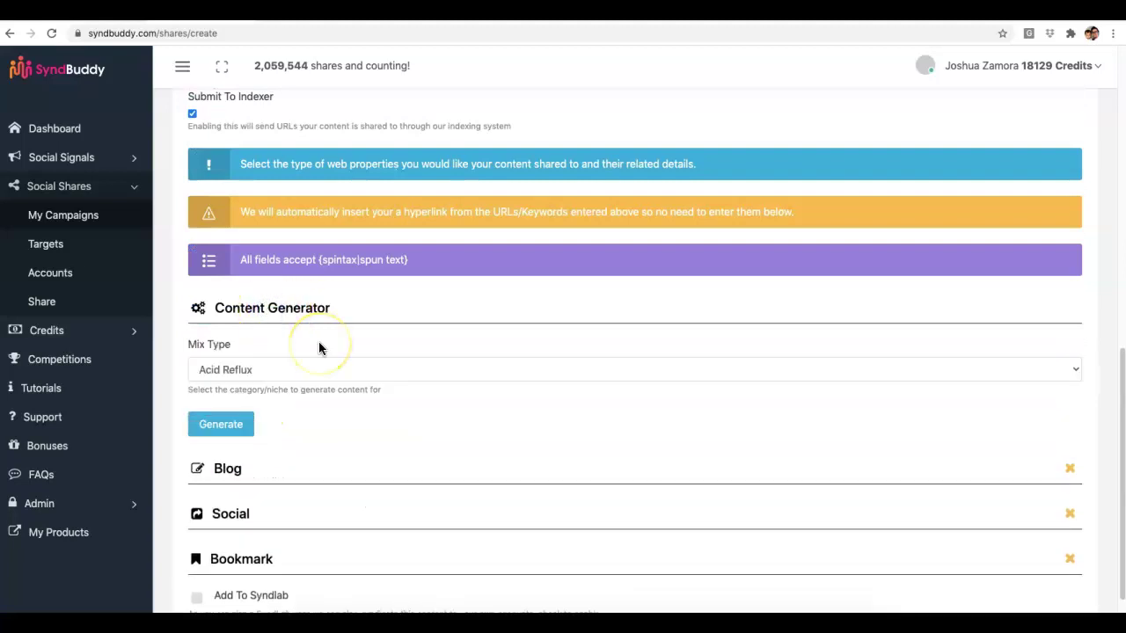
{"action": "left_click", "coordinate": [244, 370]}
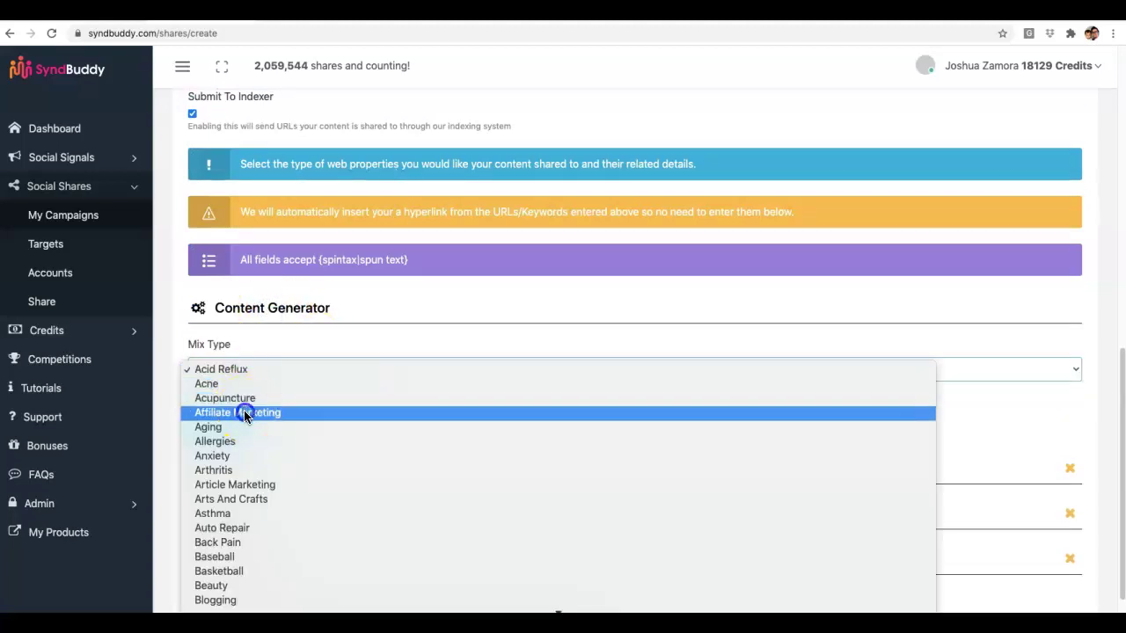
{"action": "left_click", "coordinate": [244, 415]}
{"action": "left_click", "coordinate": [236, 426]}
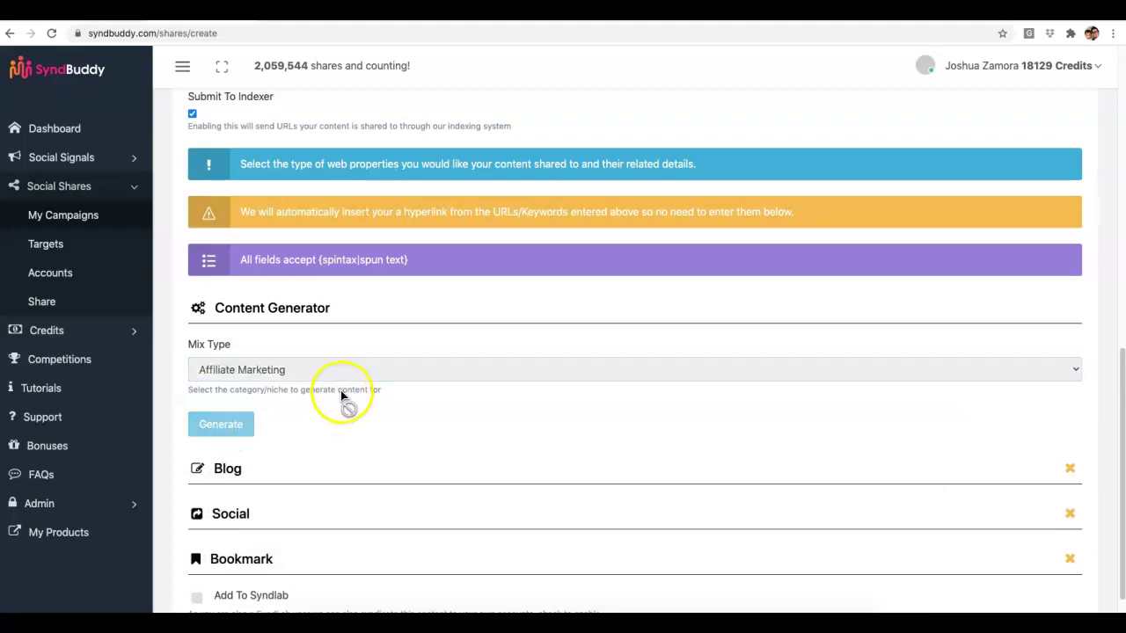
Step: Review the generated 'Affiliate Marketing Website's Building Blocks' post, body text and tags
{"action": "scroll", "coordinate": [352, 383], "scroll_direction": "down", "scroll_amount": 3}
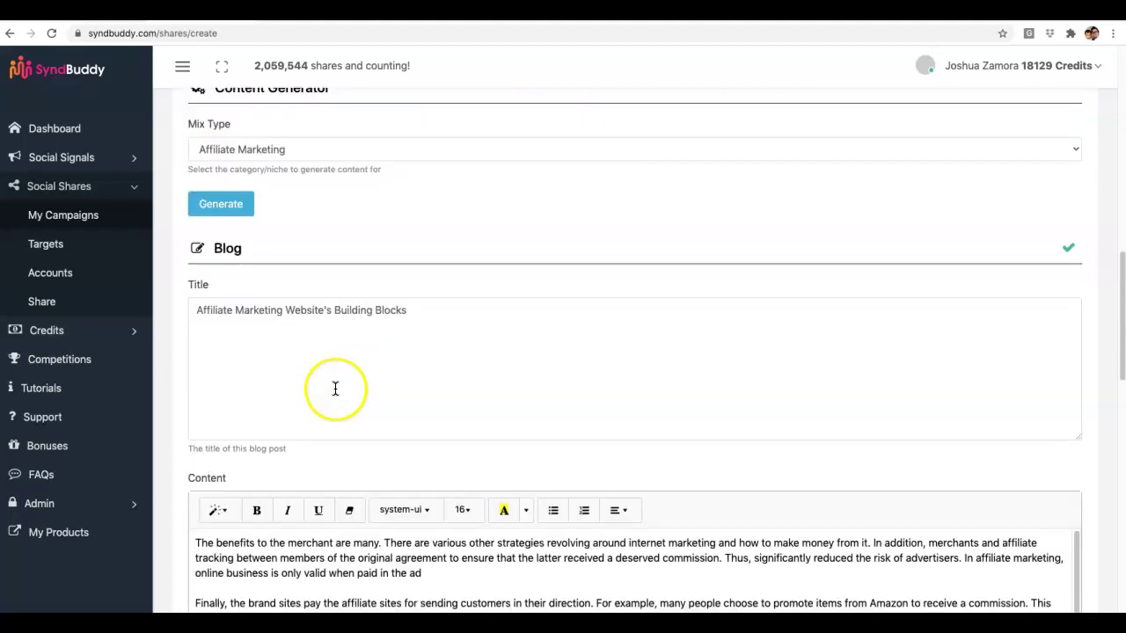
{"action": "scroll", "coordinate": [340, 355], "scroll_direction": "down", "scroll_amount": 5}
{"action": "scroll", "coordinate": [340, 354], "scroll_direction": "down", "scroll_amount": 8}
{"action": "scroll", "coordinate": [352, 378], "scroll_direction": "down", "scroll_amount": 1}
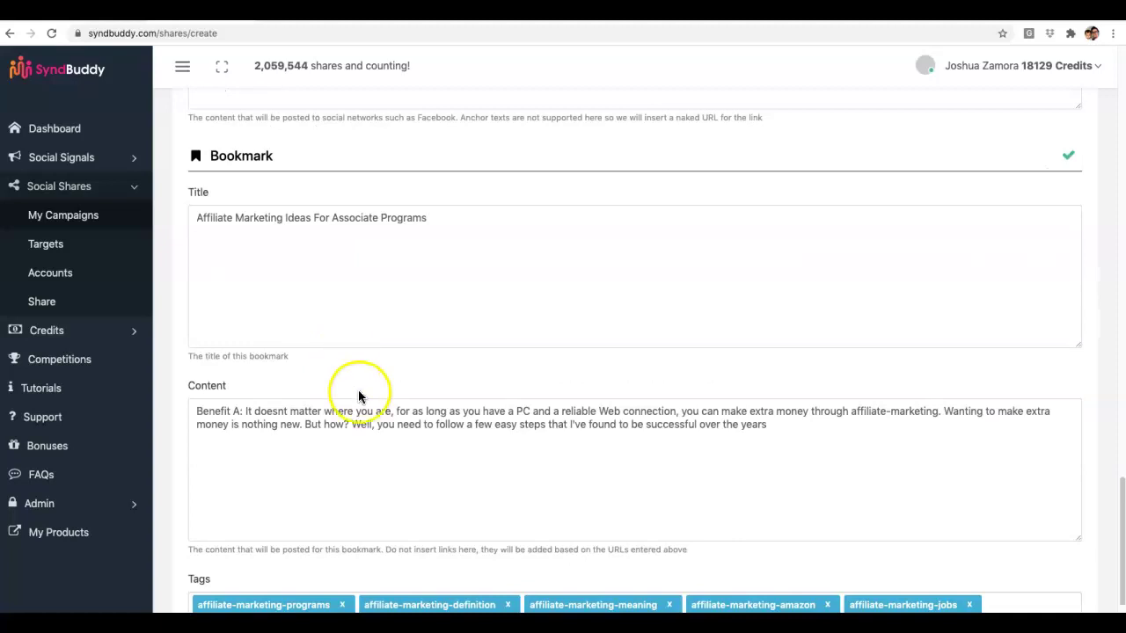
{"action": "scroll", "coordinate": [352, 404], "scroll_direction": "down", "scroll_amount": 2}
{"action": "scroll", "coordinate": [339, 390], "scroll_direction": "up", "scroll_amount": 2}
{"action": "scroll", "coordinate": [339, 390], "scroll_direction": "up", "scroll_amount": 3}
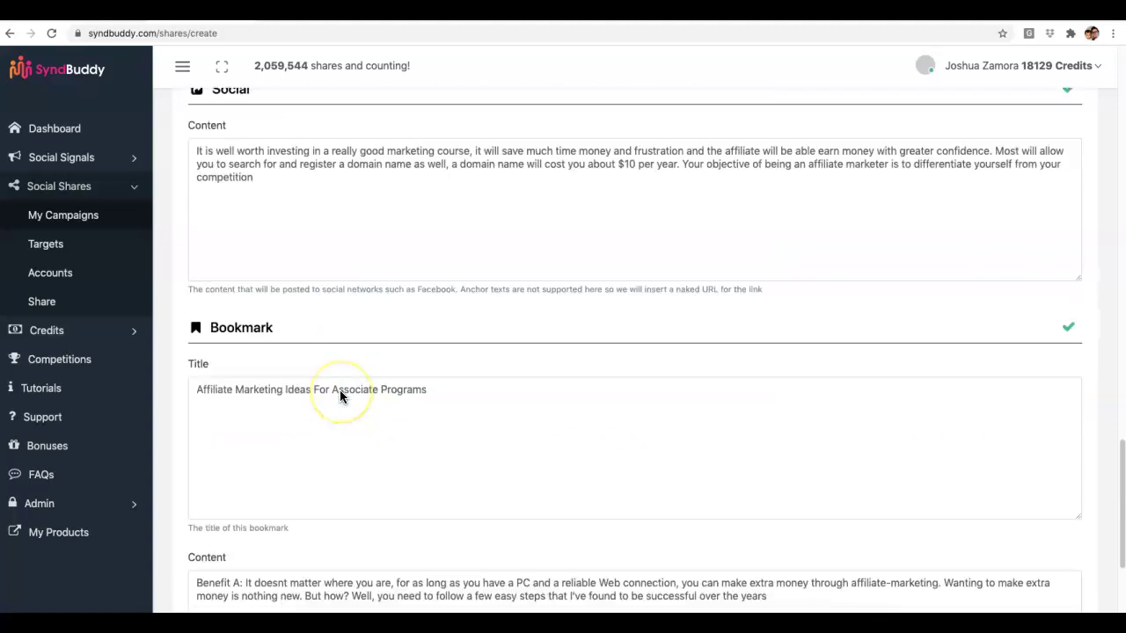
{"action": "scroll", "coordinate": [339, 389], "scroll_direction": "up", "scroll_amount": 3}
{"action": "scroll", "coordinate": [339, 390], "scroll_direction": "up", "scroll_amount": 3}
{"action": "scroll", "coordinate": [340, 390], "scroll_direction": "up", "scroll_amount": 5}
{"action": "scroll", "coordinate": [339, 390], "scroll_direction": "up", "scroll_amount": 3}
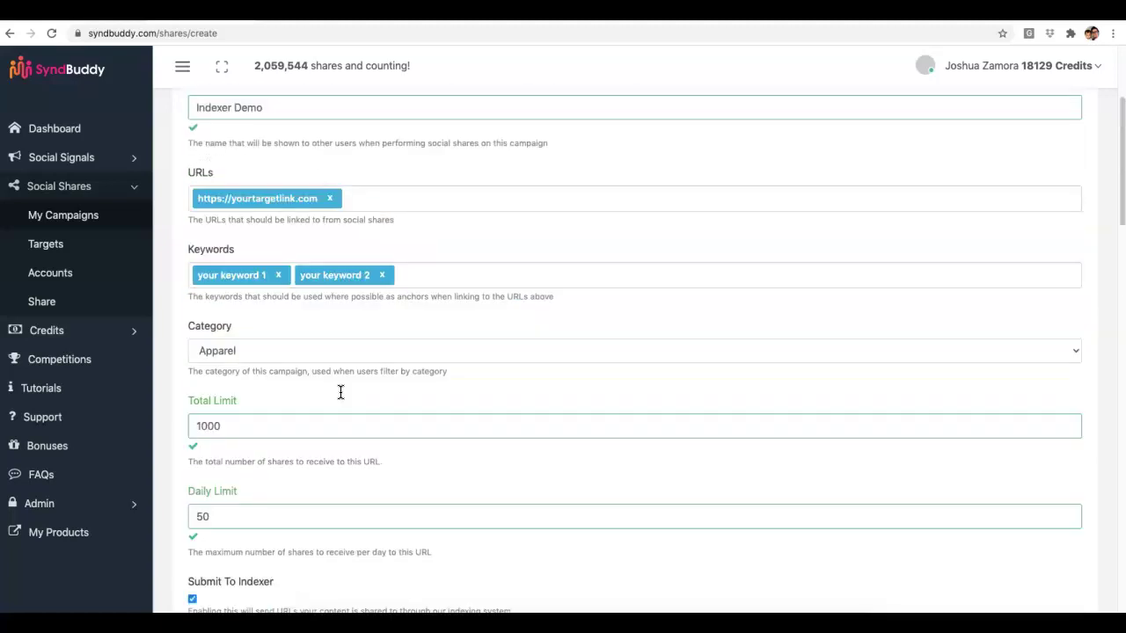
{"action": "scroll", "coordinate": [340, 390], "scroll_direction": "up", "scroll_amount": 2}
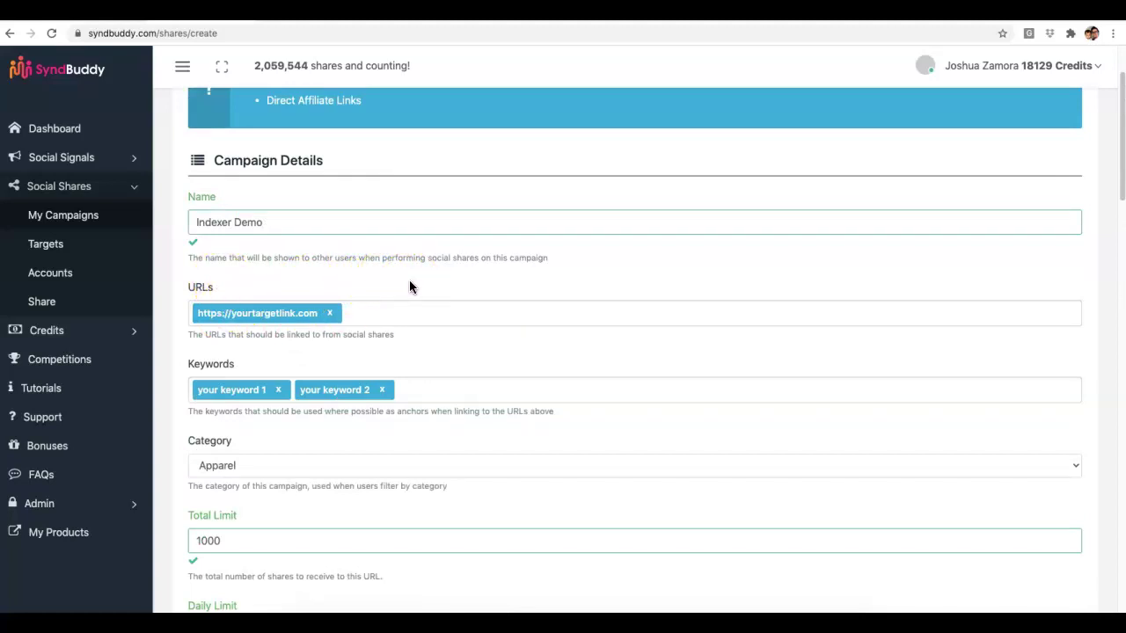
{"action": "scroll", "coordinate": [410, 283], "scroll_direction": "down", "scroll_amount": 5}
{"action": "scroll", "coordinate": [410, 283], "scroll_direction": "down", "scroll_amount": 4}
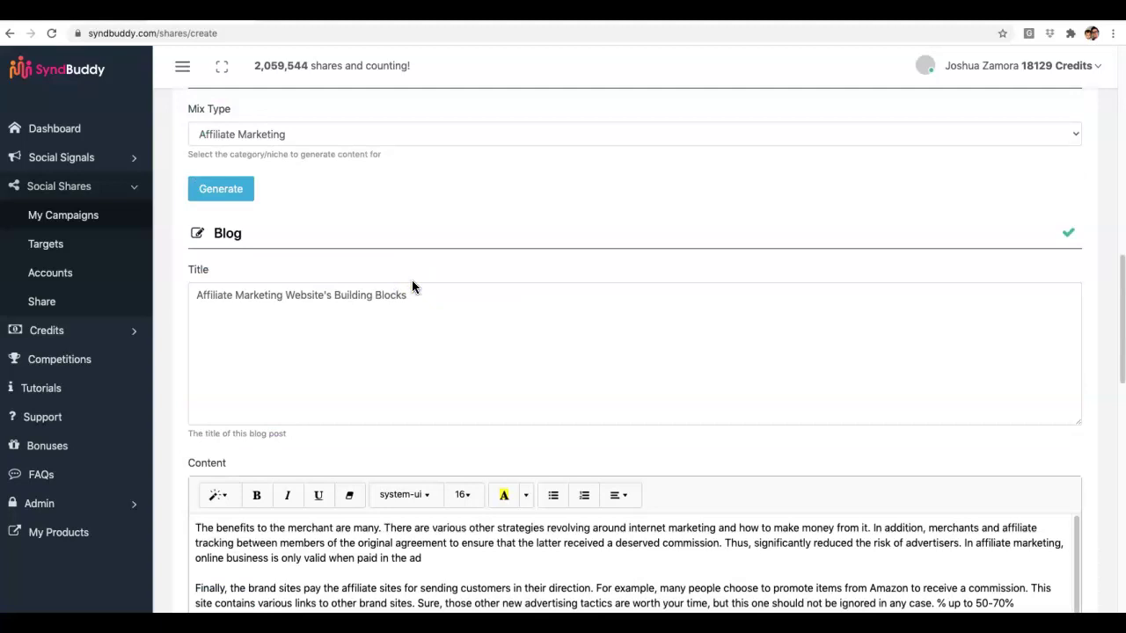
{"action": "scroll", "coordinate": [410, 283], "scroll_direction": "down", "scroll_amount": 3}
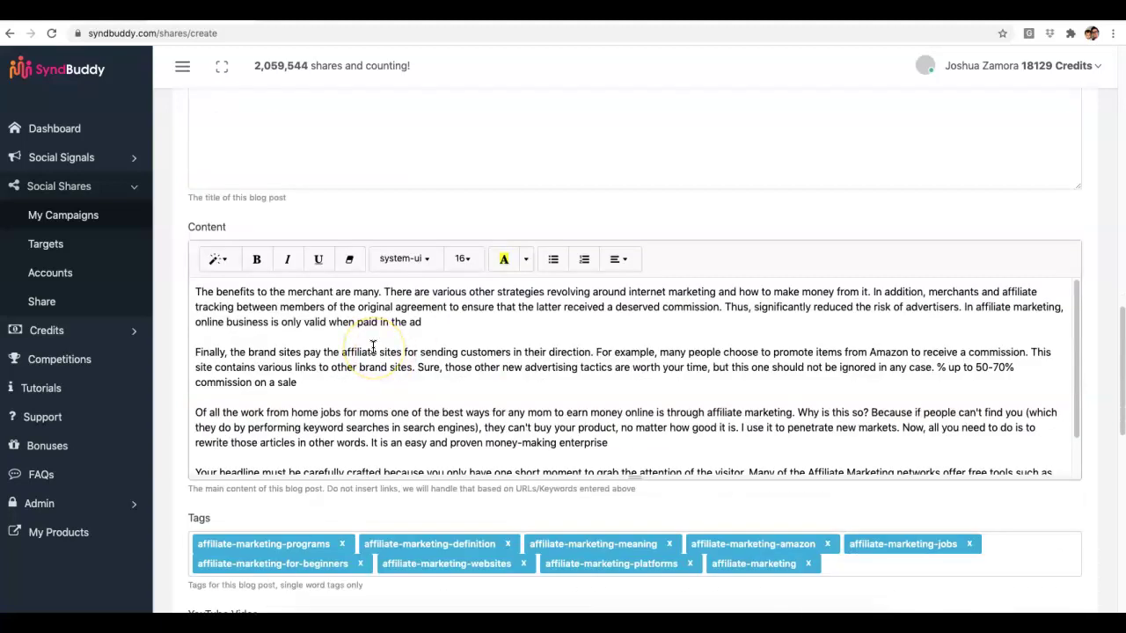
{"action": "scroll", "coordinate": [373, 346], "scroll_direction": "up", "scroll_amount": 2}
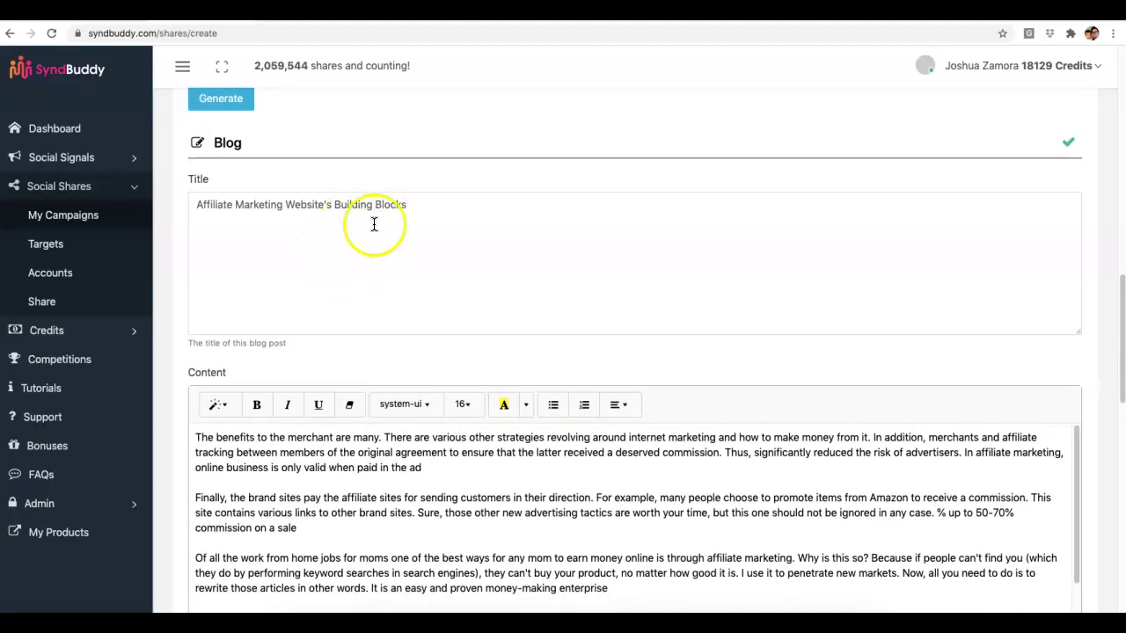
{"action": "scroll", "coordinate": [360, 241], "scroll_direction": "down", "scroll_amount": 1}
{"action": "scroll", "coordinate": [369, 338], "scroll_direction": "down", "scroll_amount": 1}
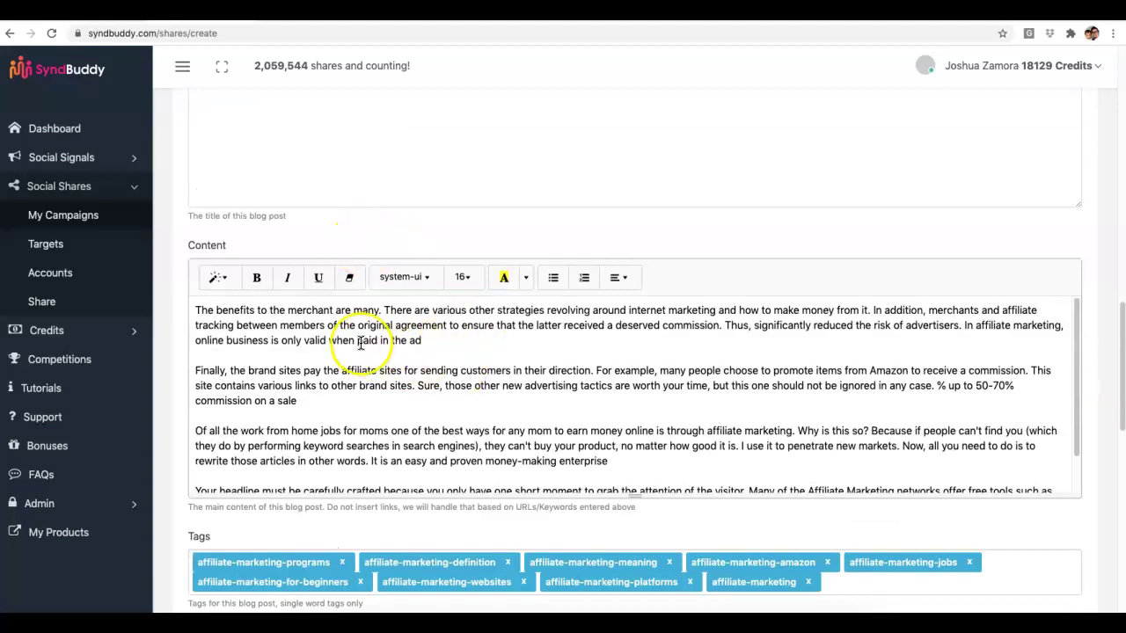
{"action": "scroll", "coordinate": [360, 343], "scroll_direction": "up", "scroll_amount": 1}
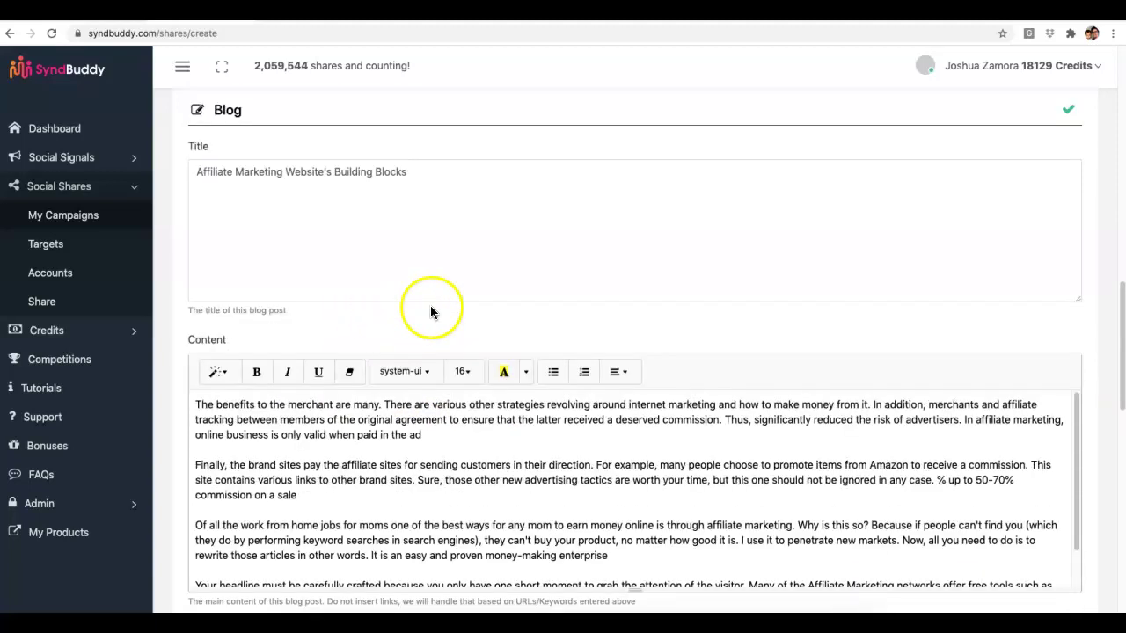
{"action": "scroll", "coordinate": [430, 312], "scroll_direction": "up", "scroll_amount": 10}
{"action": "scroll", "coordinate": [432, 304], "scroll_direction": "up", "scroll_amount": 3}
{"action": "scroll", "coordinate": [402, 284], "scroll_direction": "up", "scroll_amount": 5}
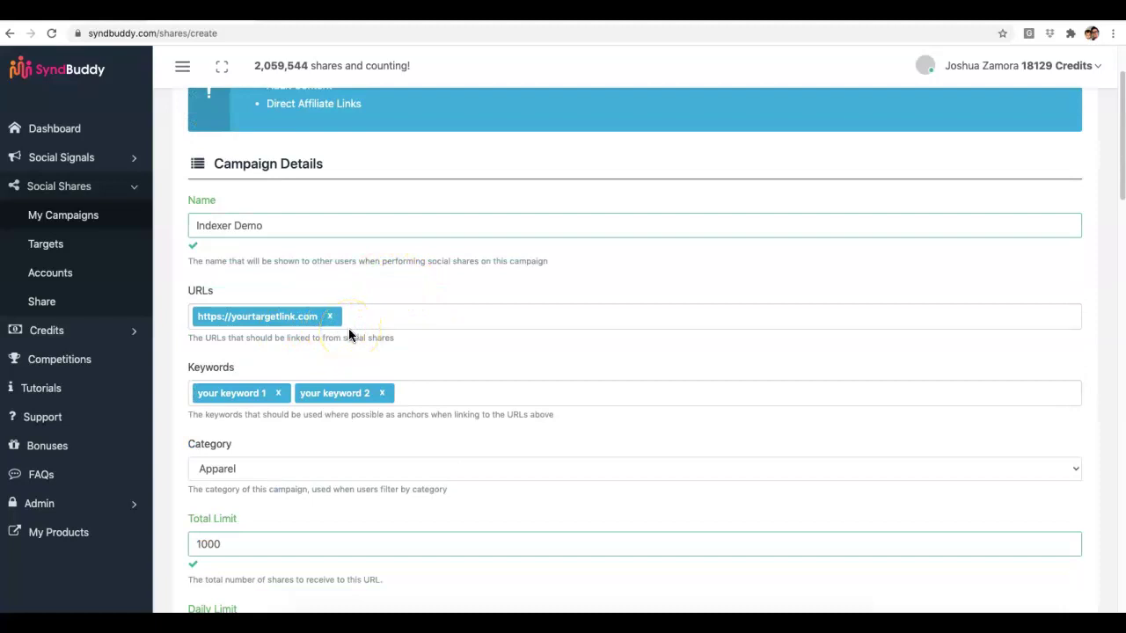
{"action": "left_click", "coordinate": [435, 307]}
{"action": "scroll", "coordinate": [443, 301], "scroll_direction": "down", "scroll_amount": 2}
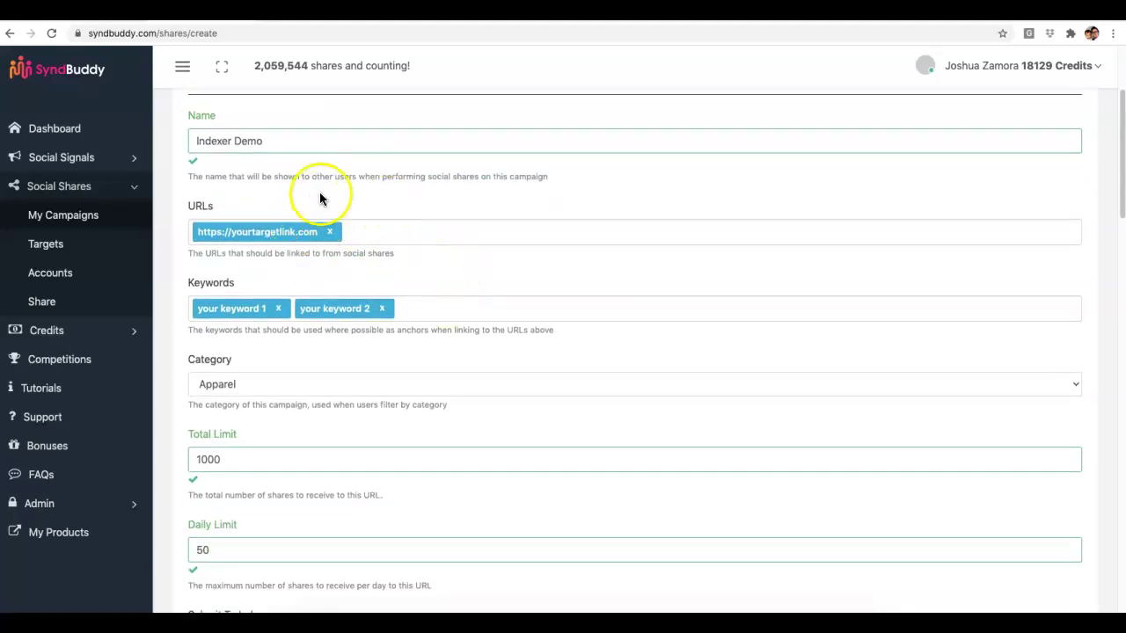
{"action": "scroll", "coordinate": [447, 277], "scroll_direction": "down", "scroll_amount": 1}
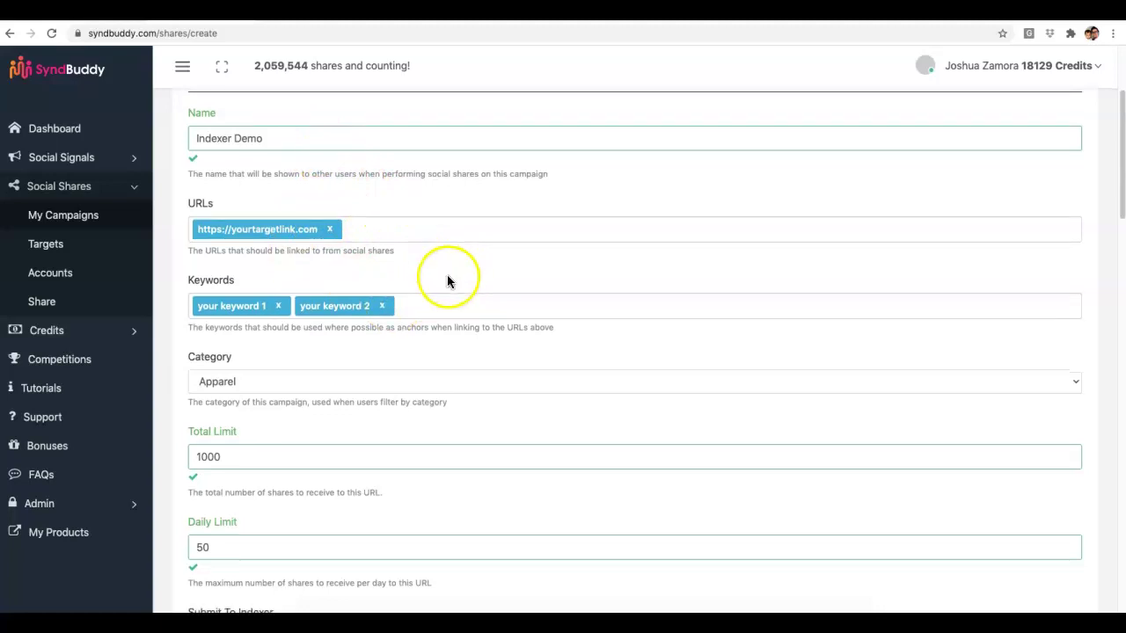
{"action": "scroll", "coordinate": [447, 279], "scroll_direction": "down", "scroll_amount": 1}
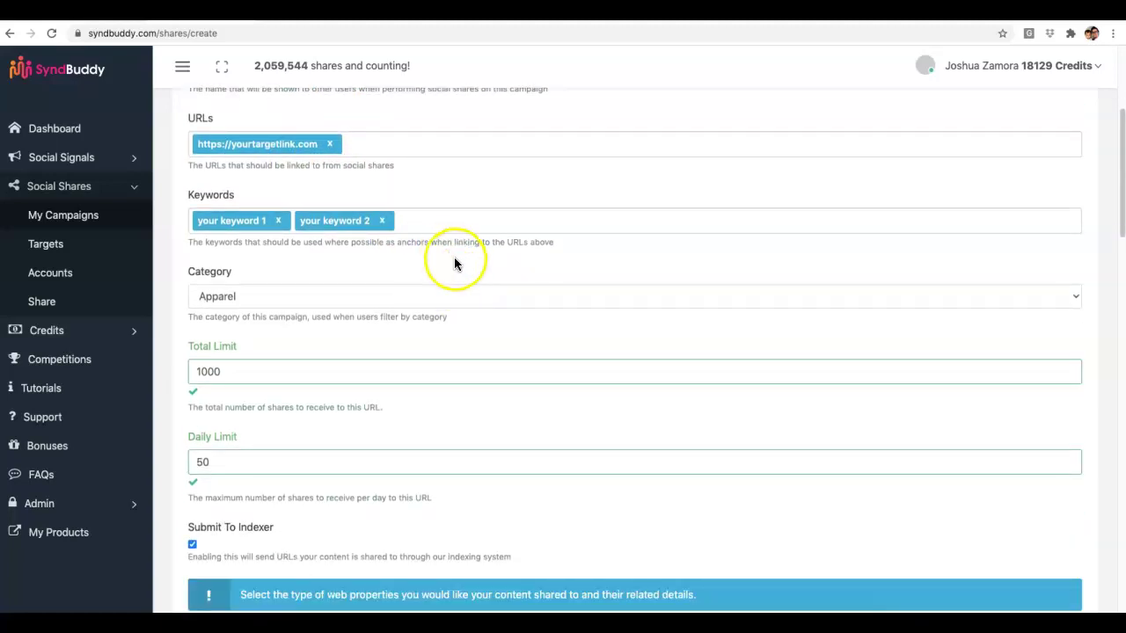
{"action": "scroll", "coordinate": [457, 265], "scroll_direction": "down", "scroll_amount": 2}
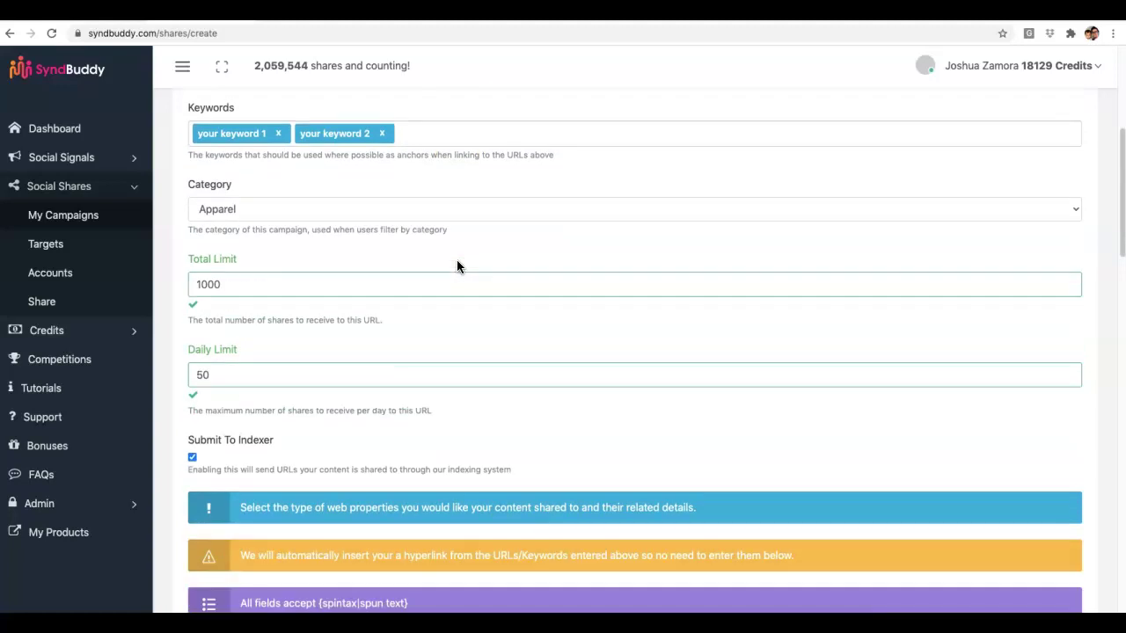
{"action": "scroll", "coordinate": [457, 262], "scroll_direction": "down", "scroll_amount": 10}
{"action": "scroll", "coordinate": [457, 262], "scroll_direction": "down", "scroll_amount": 4}
{"action": "scroll", "coordinate": [457, 262], "scroll_direction": "down", "scroll_amount": 5}
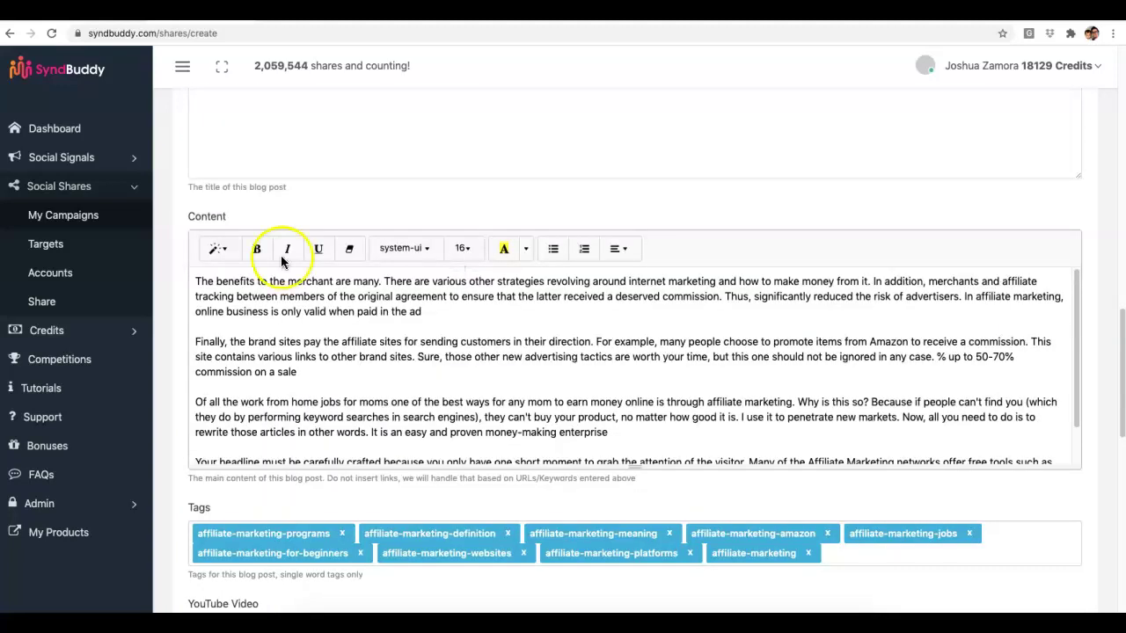
{"action": "scroll", "coordinate": [237, 233], "scroll_direction": "down", "scroll_amount": 8}
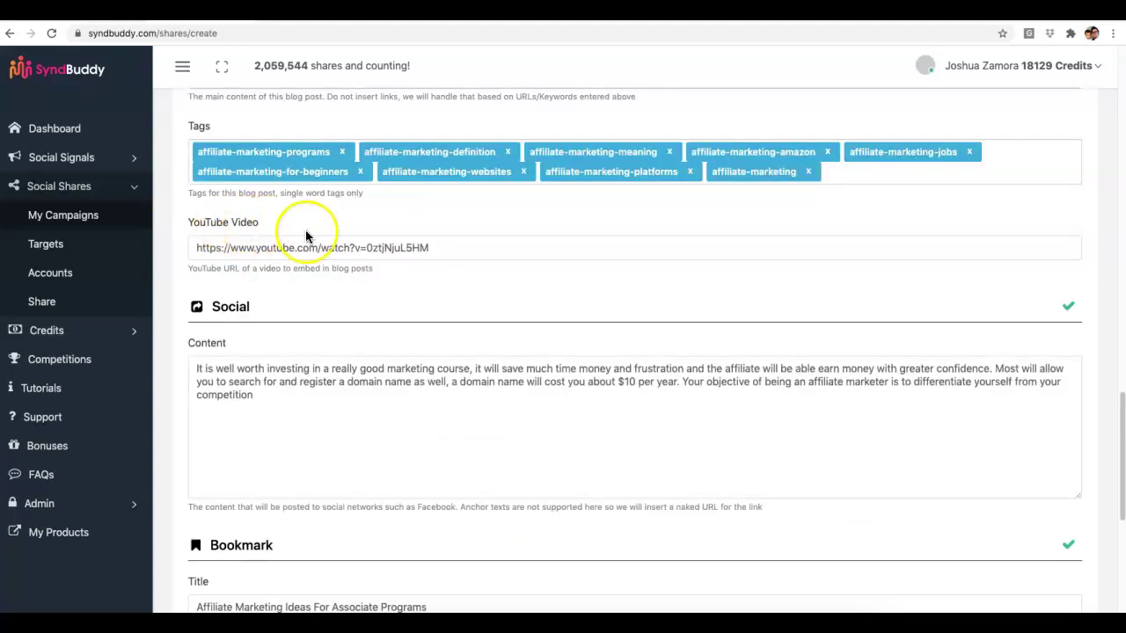
Step: Select the full URL in the blog post's YouTube Video field
{"action": "left_click_drag", "start_coordinate": [431, 248], "coordinate": [195, 248]}
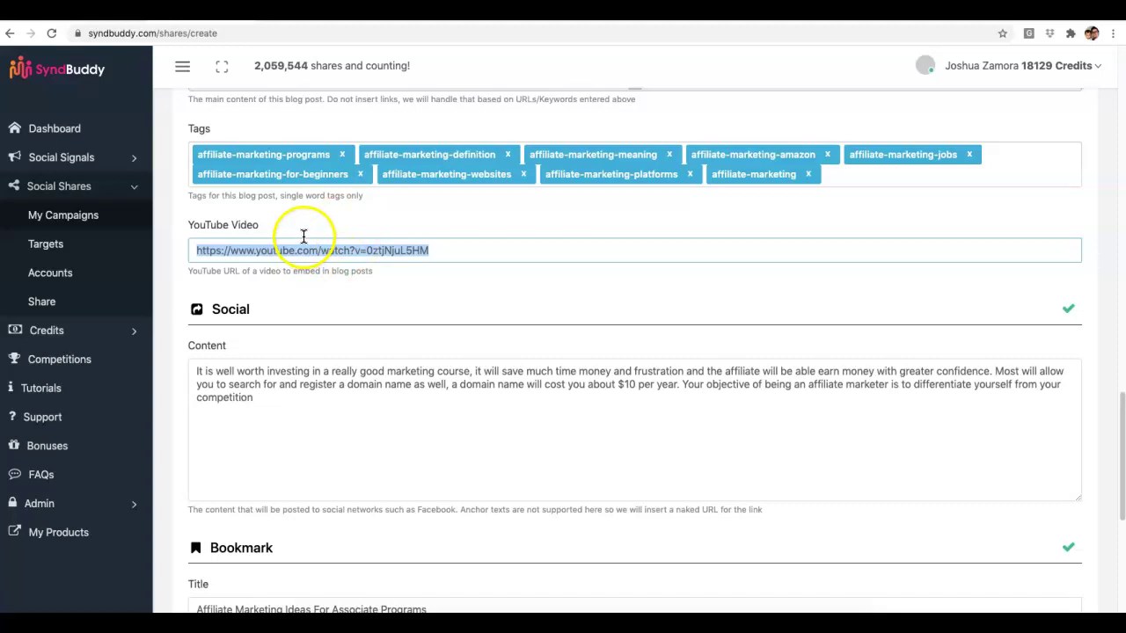
{"action": "scroll", "coordinate": [333, 242], "scroll_direction": "up", "scroll_amount": 5}
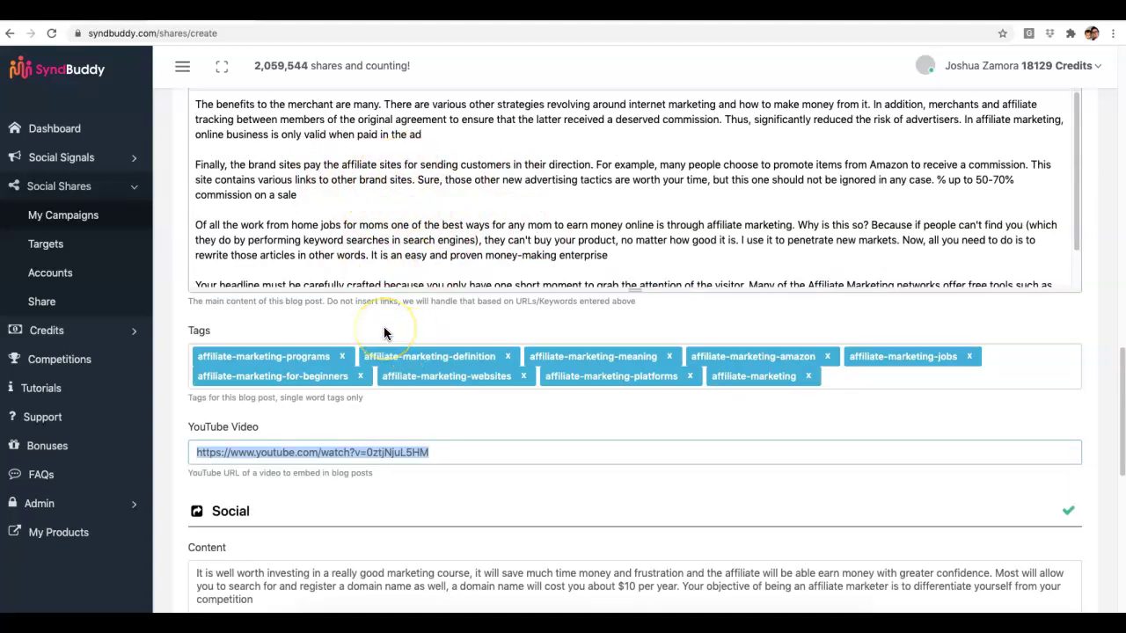
{"action": "scroll", "coordinate": [384, 333], "scroll_direction": "down", "scroll_amount": 2}
{"action": "scroll", "coordinate": [384, 330], "scroll_direction": "down", "scroll_amount": 2}
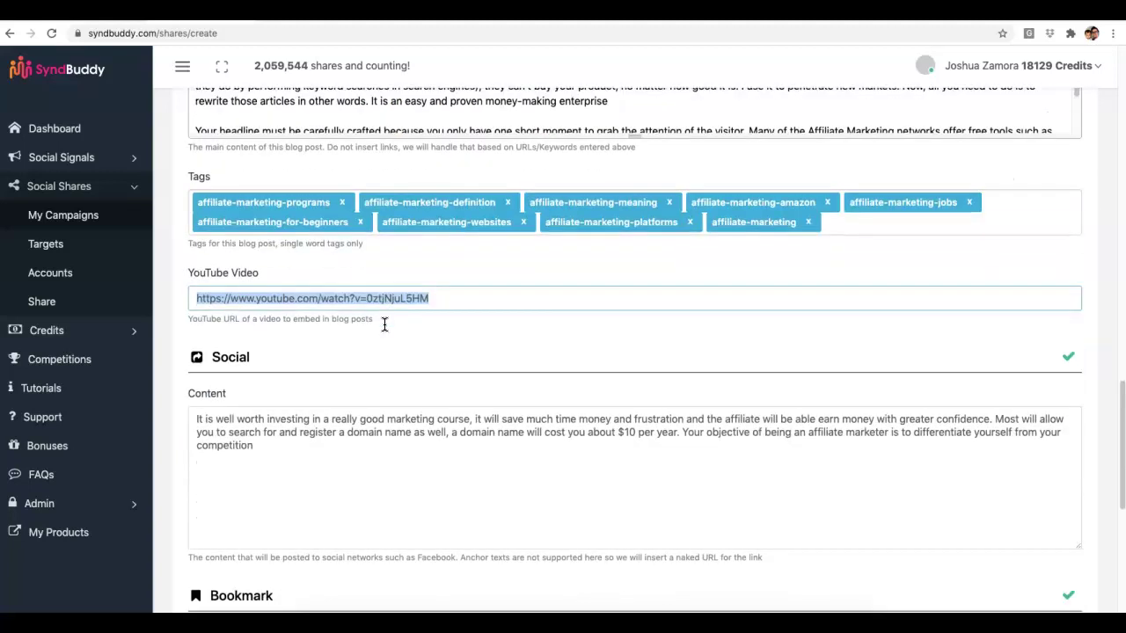
Step: Toggle Submit To Indexer off and back on so it stays enabled
{"action": "scroll", "coordinate": [383, 325], "scroll_direction": "down", "scroll_amount": 1}
{"action": "scroll", "coordinate": [384, 324], "scroll_direction": "up", "scroll_amount": 10}
{"action": "scroll", "coordinate": [384, 324], "scroll_direction": "up", "scroll_amount": 3}
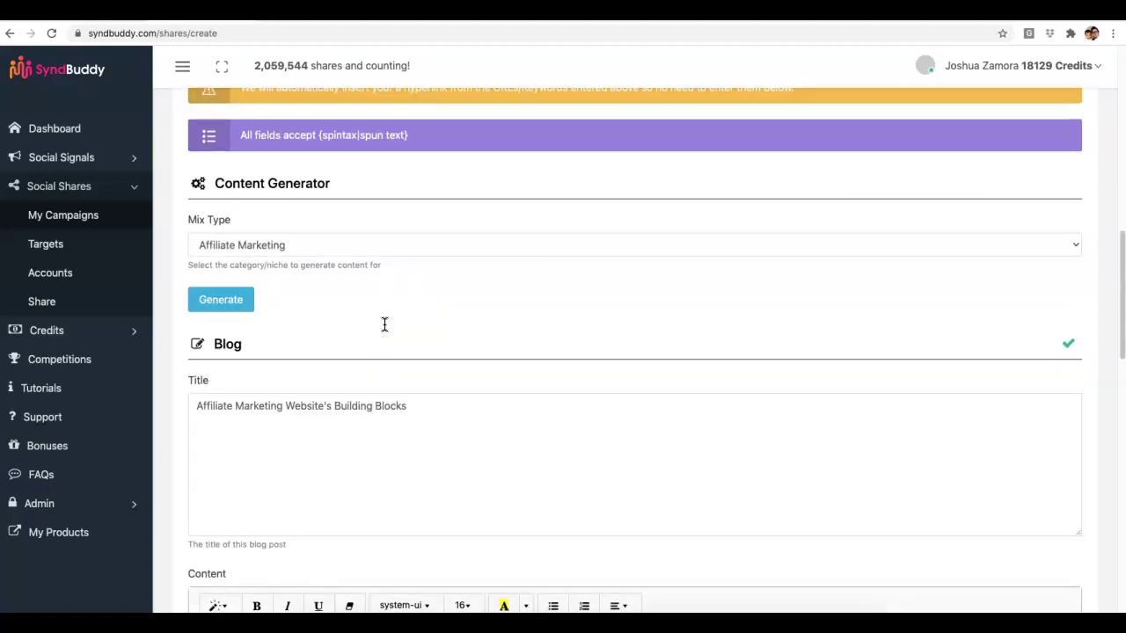
{"action": "scroll", "coordinate": [384, 325], "scroll_direction": "up", "scroll_amount": 1}
{"action": "scroll", "coordinate": [383, 323], "scroll_direction": "up", "scroll_amount": 3}
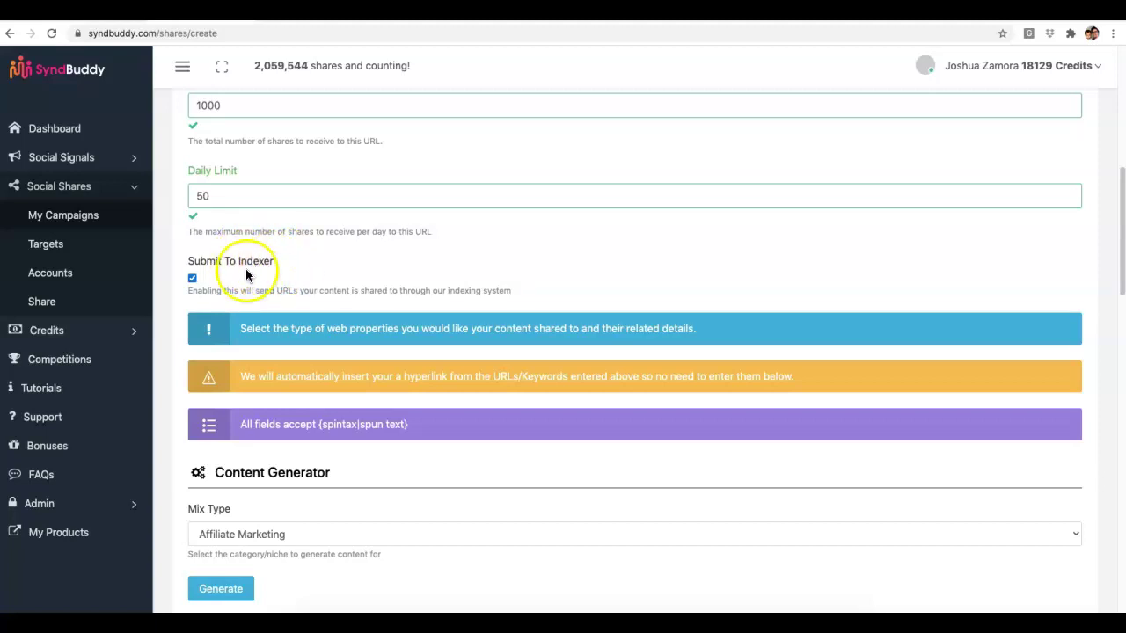
{"action": "left_click", "coordinate": [194, 278]}
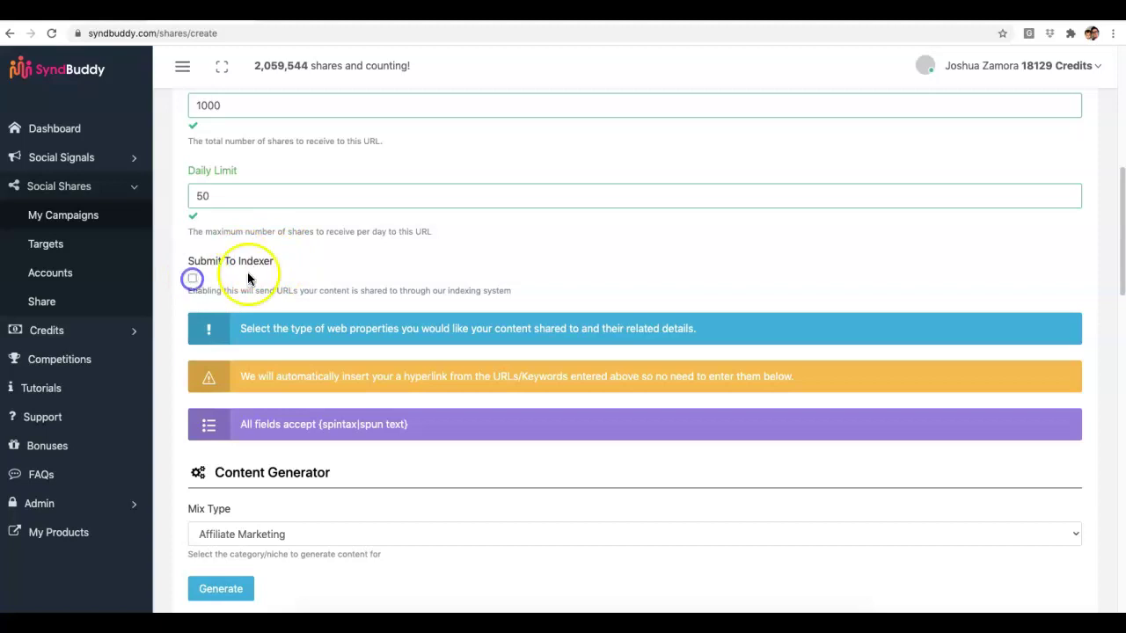
{"action": "left_click", "coordinate": [194, 278]}
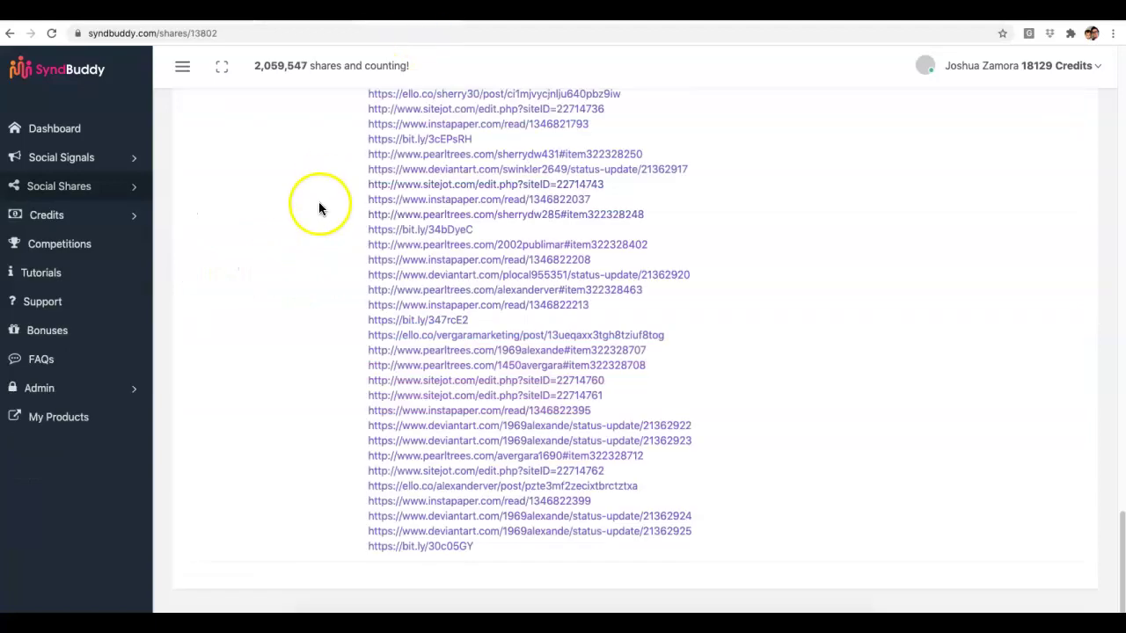
{"action": "scroll", "coordinate": [326, 211], "scroll_direction": "up", "scroll_amount": 10}
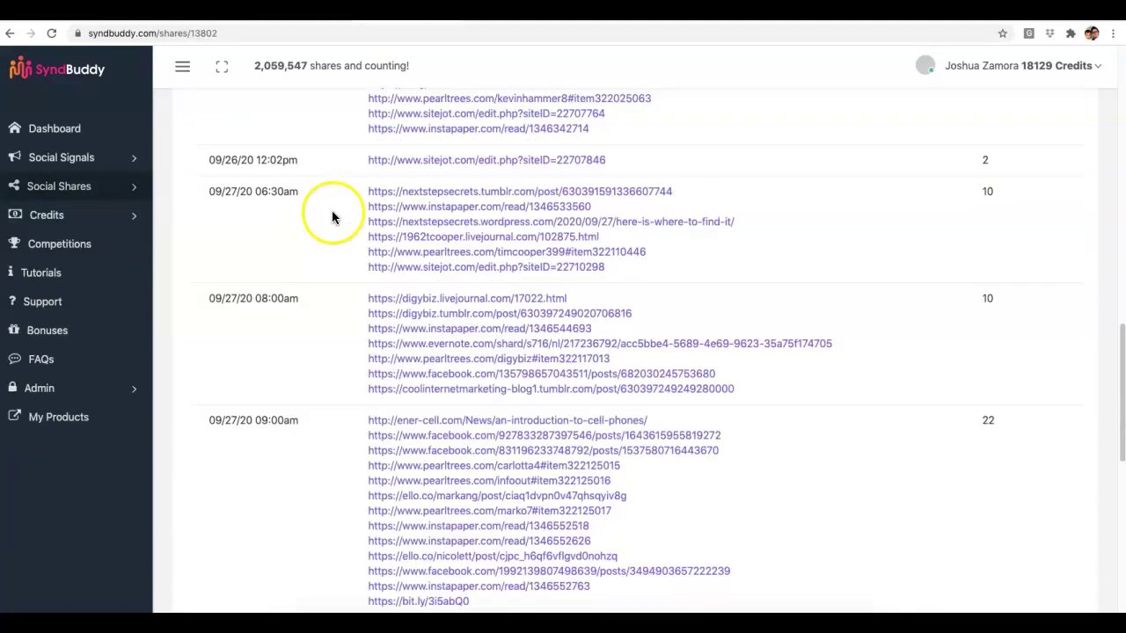
{"action": "scroll", "coordinate": [334, 214], "scroll_direction": "up", "scroll_amount": 10}
{"action": "scroll", "coordinate": [334, 214], "scroll_direction": "up", "scroll_amount": 10}
{"action": "scroll", "coordinate": [331, 213], "scroll_direction": "up", "scroll_amount": 10}
{"action": "scroll", "coordinate": [332, 212], "scroll_direction": "down", "scroll_amount": 10}
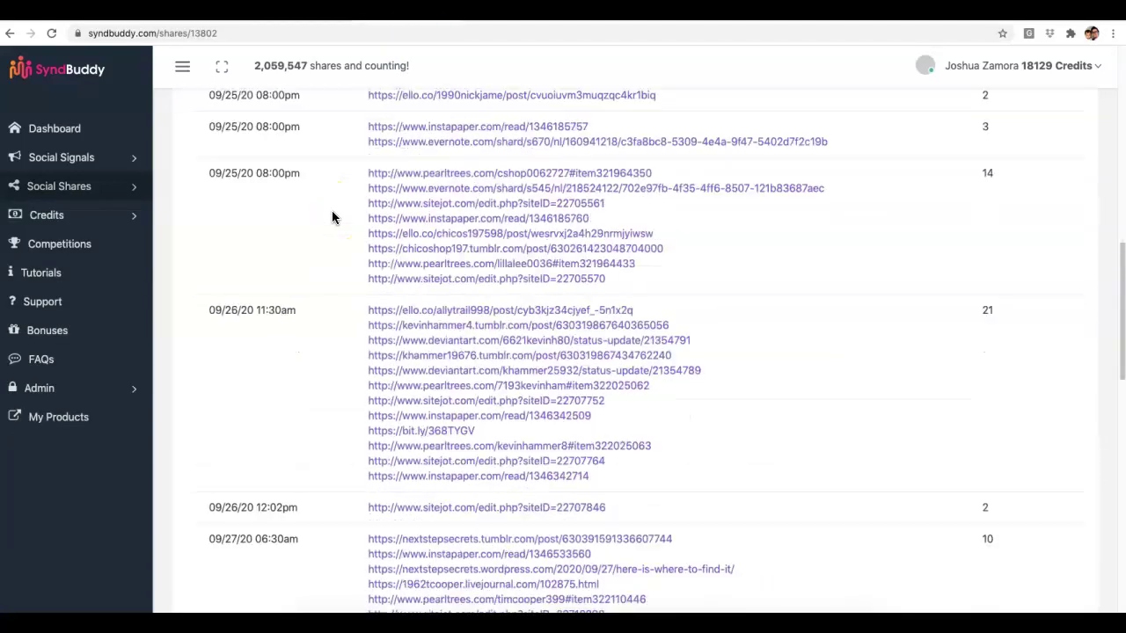
{"action": "scroll", "coordinate": [331, 212], "scroll_direction": "down", "scroll_amount": 10}
{"action": "scroll", "coordinate": [332, 212], "scroll_direction": "down", "scroll_amount": 10}
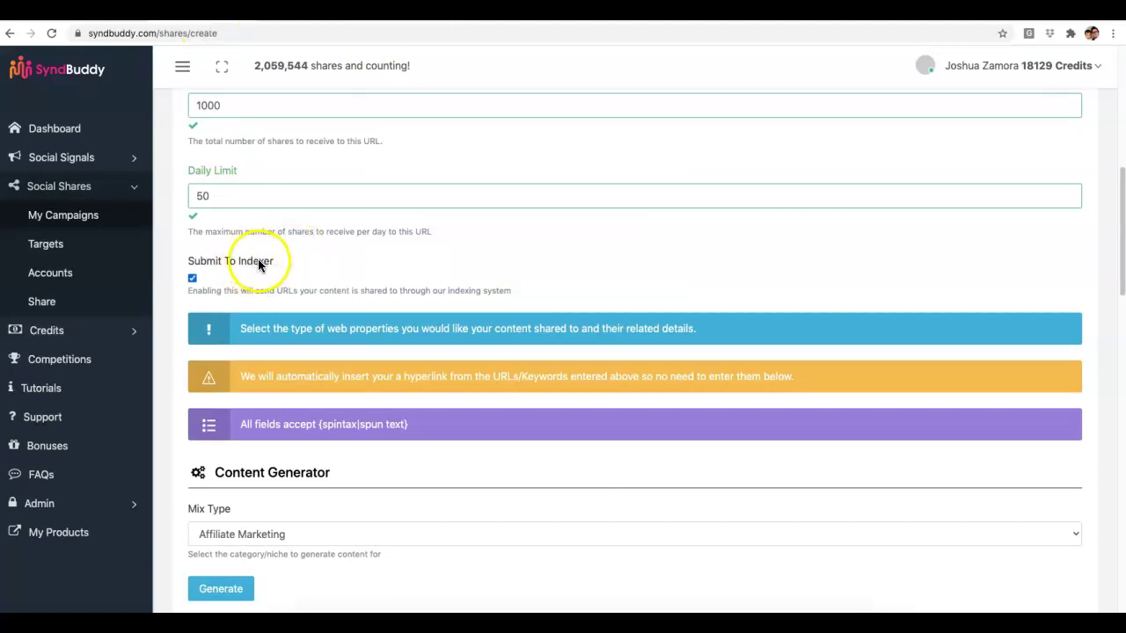
{"action": "left_click", "coordinate": [193, 277]}
{"action": "scroll", "coordinate": [303, 268], "scroll_direction": "down", "scroll_amount": 2}
{"action": "scroll", "coordinate": [303, 267], "scroll_direction": "down", "scroll_amount": 1}
{"action": "scroll", "coordinate": [304, 268], "scroll_direction": "down", "scroll_amount": 4}
{"action": "scroll", "coordinate": [332, 277], "scroll_direction": "down", "scroll_amount": 1}
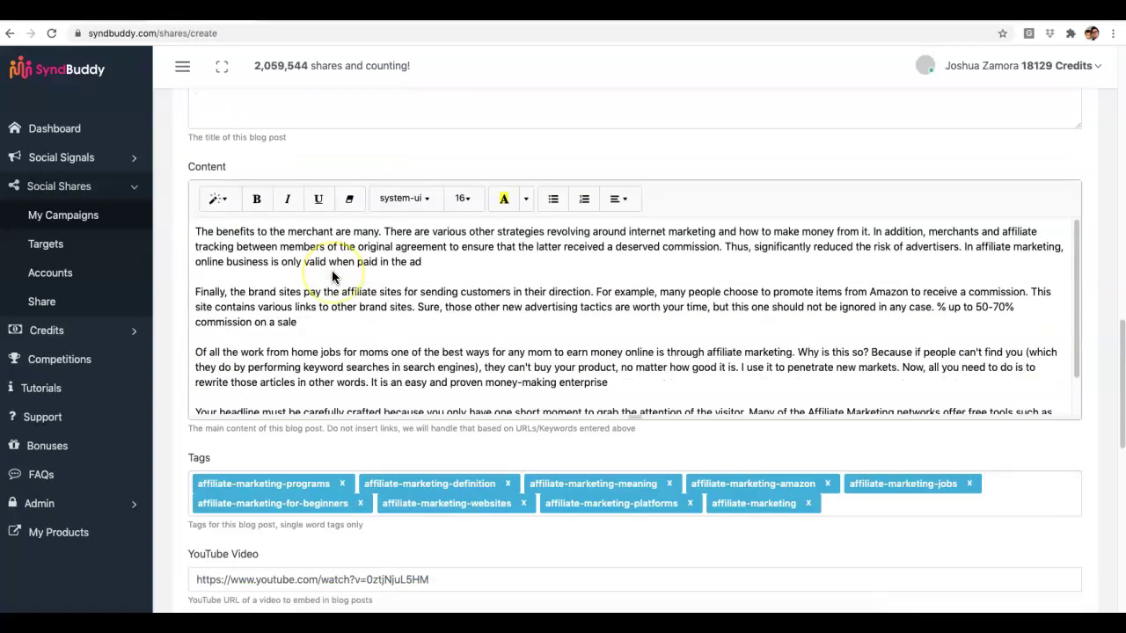
{"action": "scroll", "coordinate": [332, 277], "scroll_direction": "down", "scroll_amount": 2}
{"action": "scroll", "coordinate": [357, 299], "scroll_direction": "down", "scroll_amount": 4}
{"action": "scroll", "coordinate": [357, 299], "scroll_direction": "down", "scroll_amount": 3}
{"action": "scroll", "coordinate": [358, 301], "scroll_direction": "down", "scroll_amount": 1}
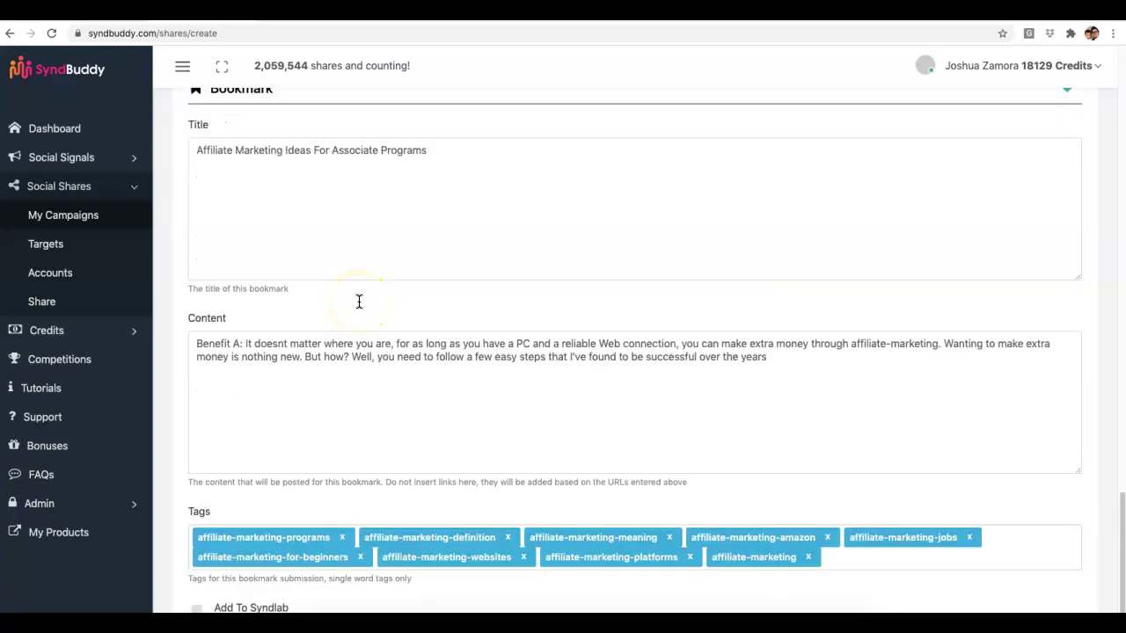
{"action": "scroll", "coordinate": [359, 302], "scroll_direction": "down", "scroll_amount": 2}
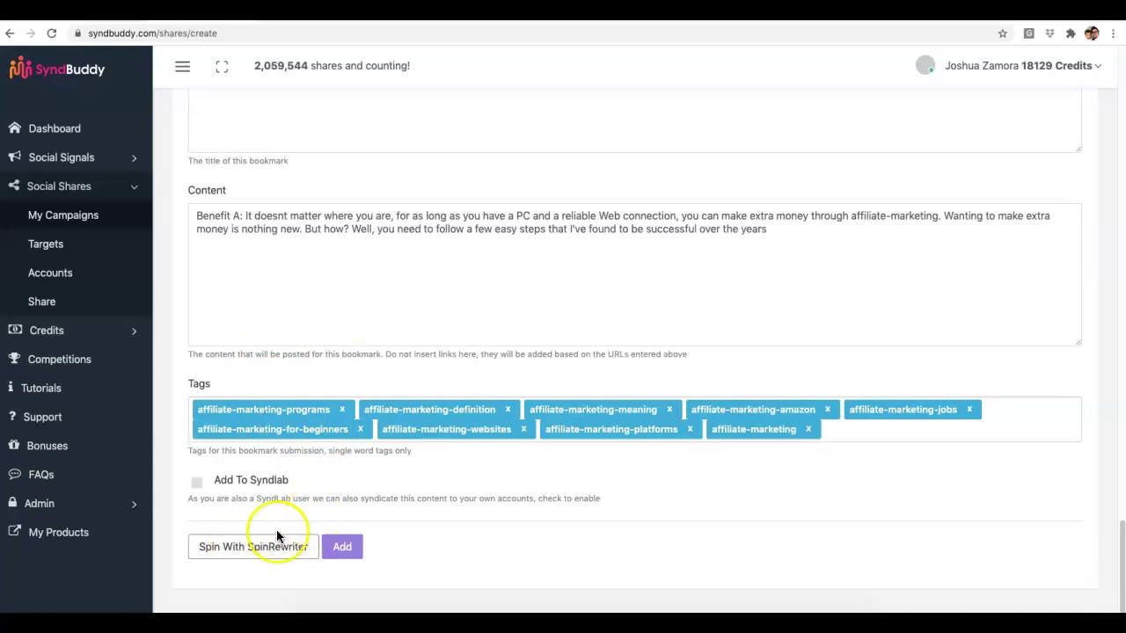
{"action": "left_click", "coordinate": [277, 546]}
{"action": "scroll", "coordinate": [245, 539], "scroll_direction": "up", "scroll_amount": 1}
{"action": "scroll", "coordinate": [346, 370], "scroll_direction": "up", "scroll_amount": 2}
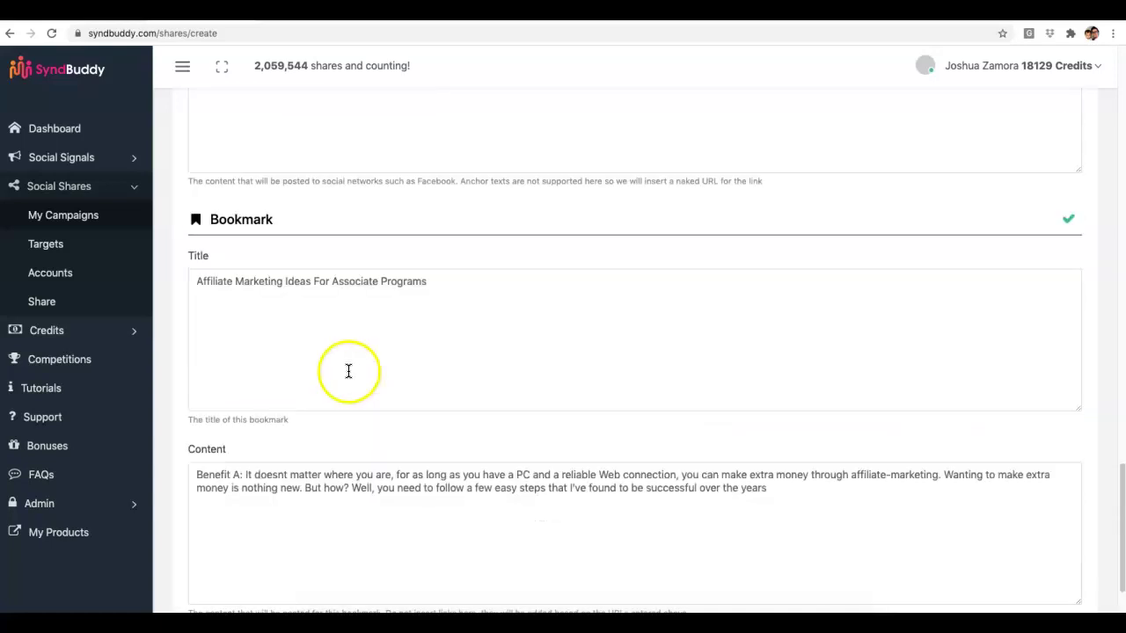
{"action": "scroll", "coordinate": [340, 346], "scroll_direction": "up", "scroll_amount": 3}
{"action": "scroll", "coordinate": [339, 346], "scroll_direction": "up", "scroll_amount": 1}
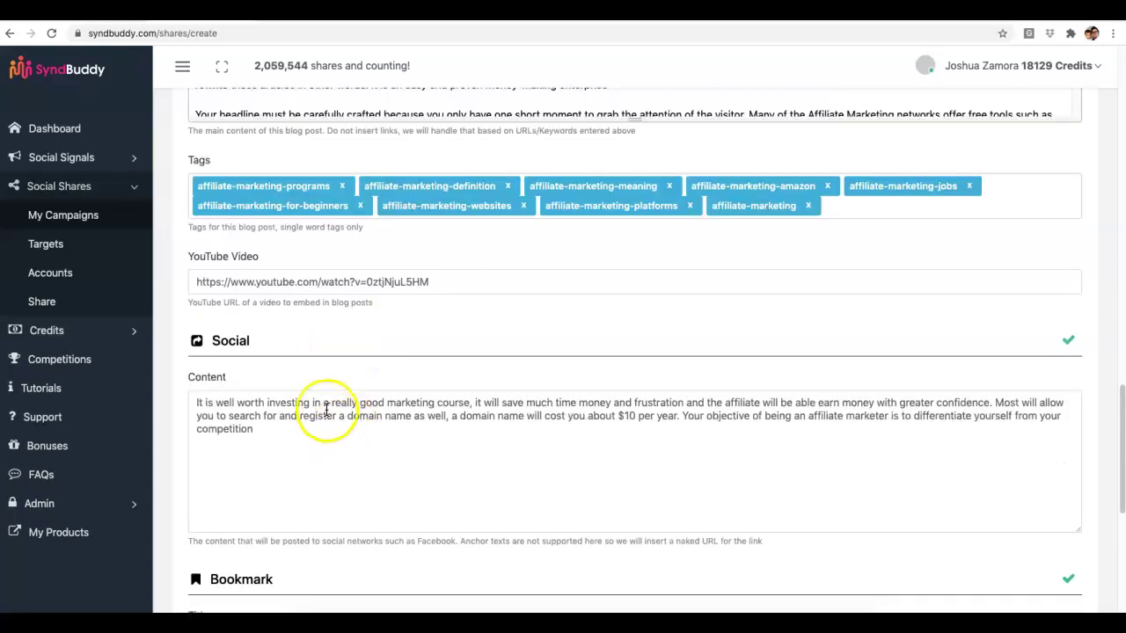
{"action": "scroll", "coordinate": [326, 409], "scroll_direction": "up", "scroll_amount": 2}
{"action": "scroll", "coordinate": [352, 296], "scroll_direction": "up", "scroll_amount": 2}
{"action": "scroll", "coordinate": [378, 307], "scroll_direction": "up", "scroll_amount": 3}
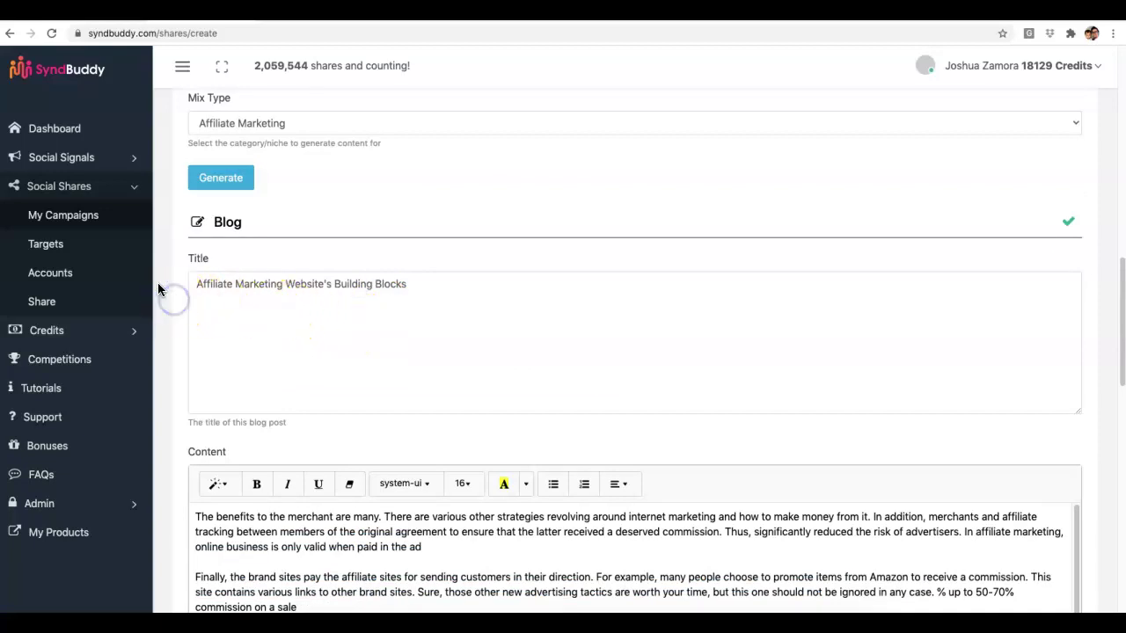
Step: Go to the Social Shares Share page, which shows no shares available
{"action": "left_click", "coordinate": [44, 303]}
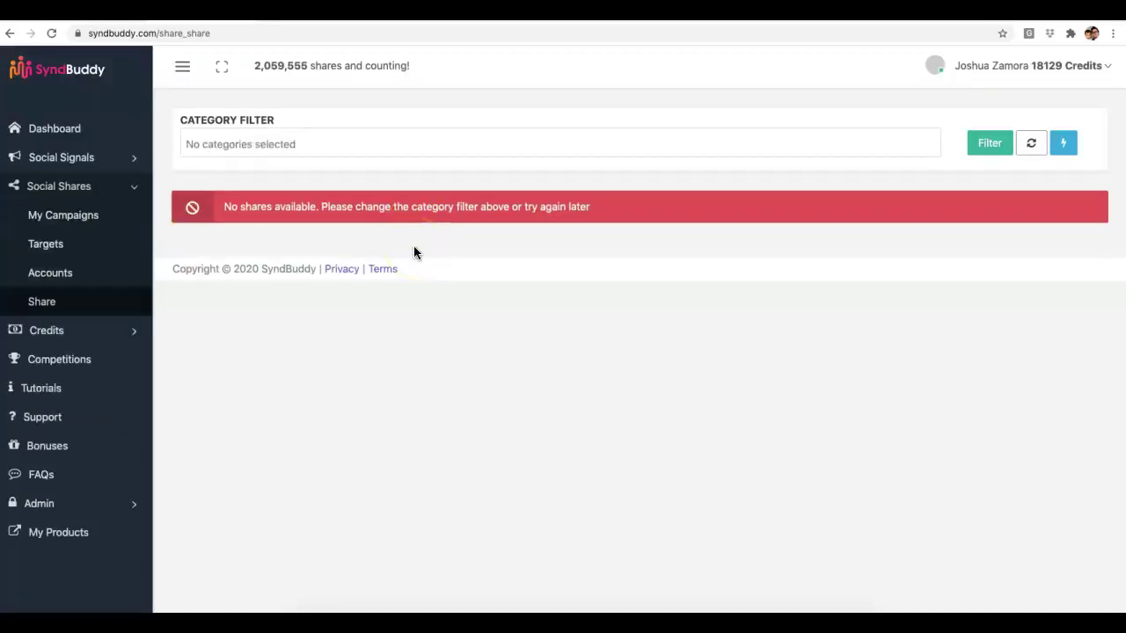
{"action": "left_click", "coordinate": [418, 240]}
{"action": "left_click", "coordinate": [418, 239]}
Step: Save this search's Auto Share settings and dismiss the 'Auto share updated' alert
{"action": "left_click", "coordinate": [1062, 142]}
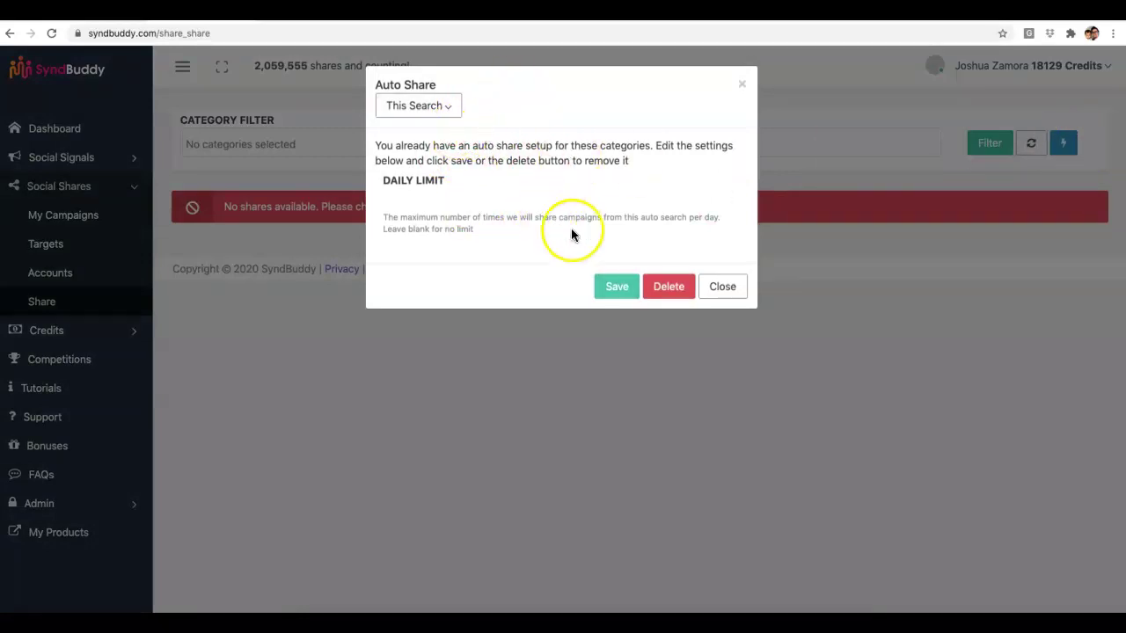
{"action": "left_click", "coordinate": [617, 286]}
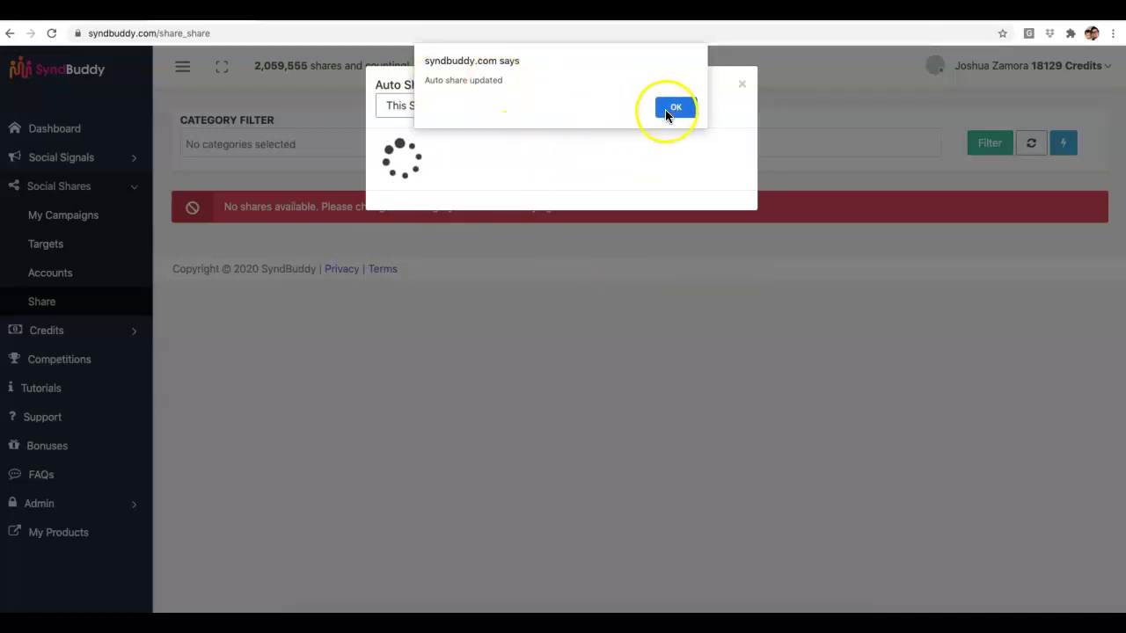
{"action": "left_click", "coordinate": [674, 109]}
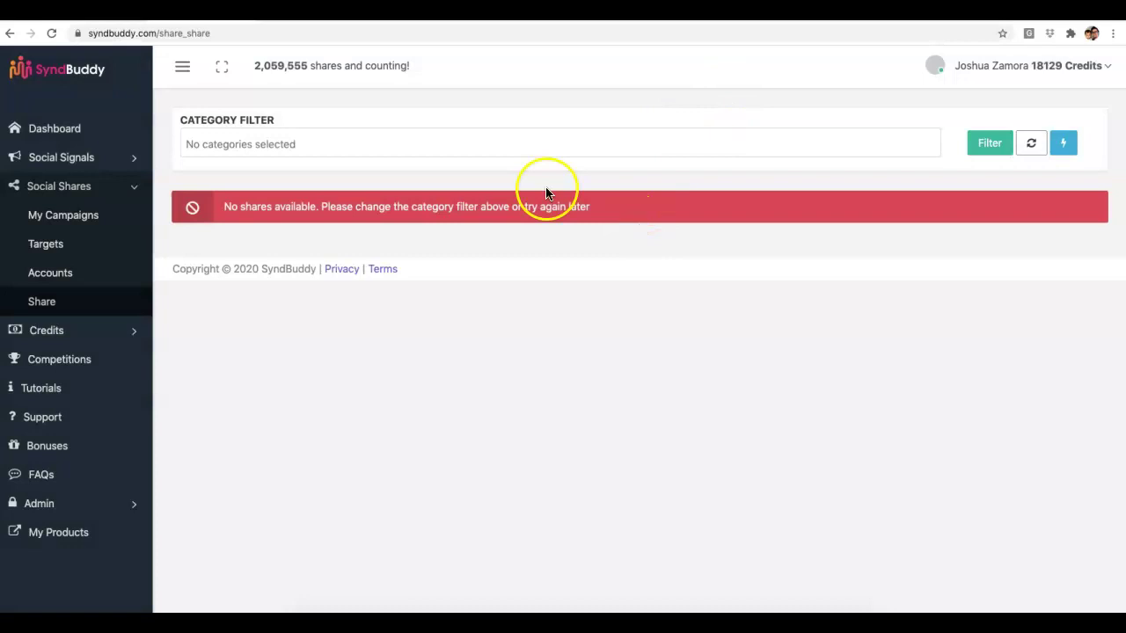
Step: Open Sharing Targets and highlight the target rows from Blogger JZ1 to Papaly
{"action": "left_click", "coordinate": [52, 251]}
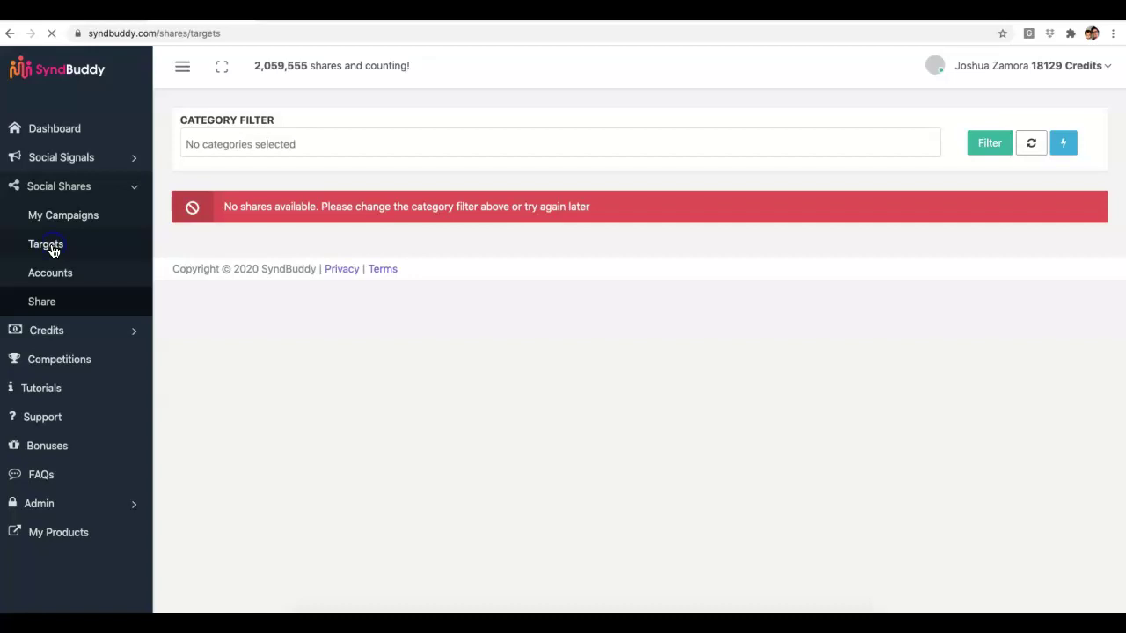
{"action": "scroll", "coordinate": [675, 266], "scroll_direction": "down", "scroll_amount": 1}
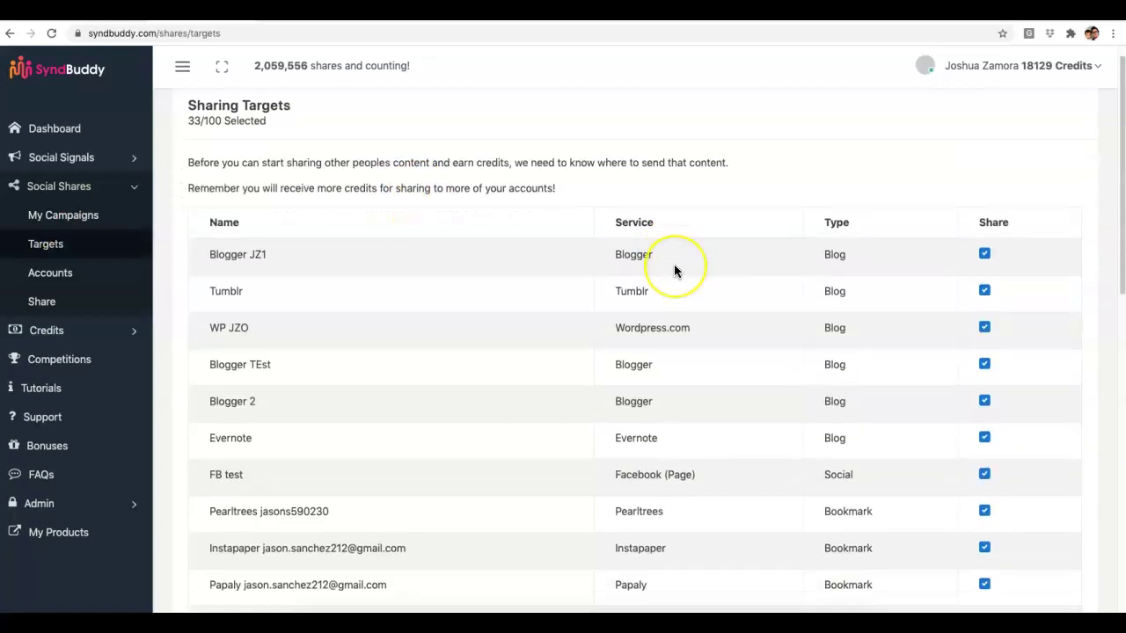
{"action": "scroll", "coordinate": [675, 270], "scroll_direction": "down", "scroll_amount": 3}
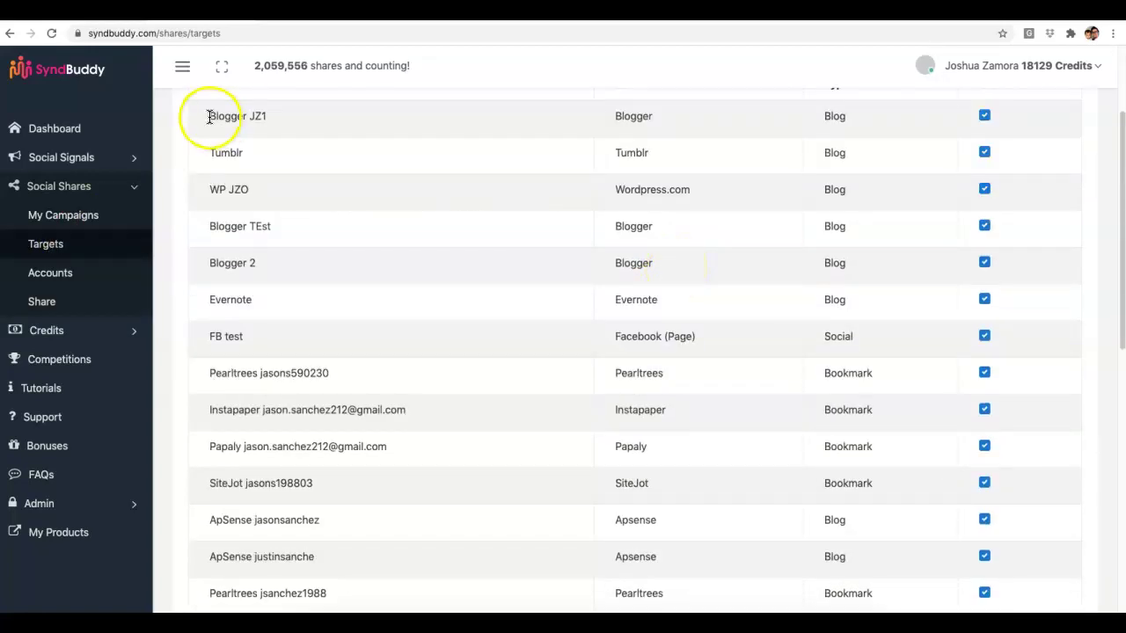
{"action": "left_click_drag", "start_coordinate": [204, 114], "coordinate": [717, 456]}
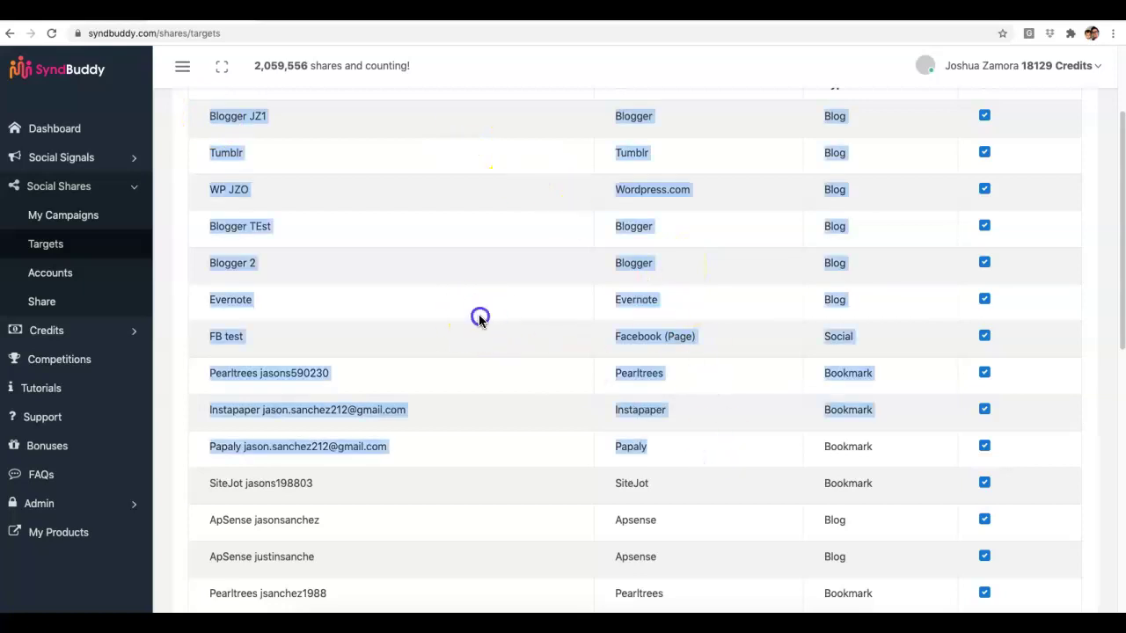
{"action": "left_click", "coordinate": [470, 321]}
Step: Highlight the 33/100 Selected count above the targets table
{"action": "scroll", "coordinate": [355, 278], "scroll_direction": "up", "scroll_amount": 2}
{"action": "scroll", "coordinate": [356, 276], "scroll_direction": "up", "scroll_amount": 2}
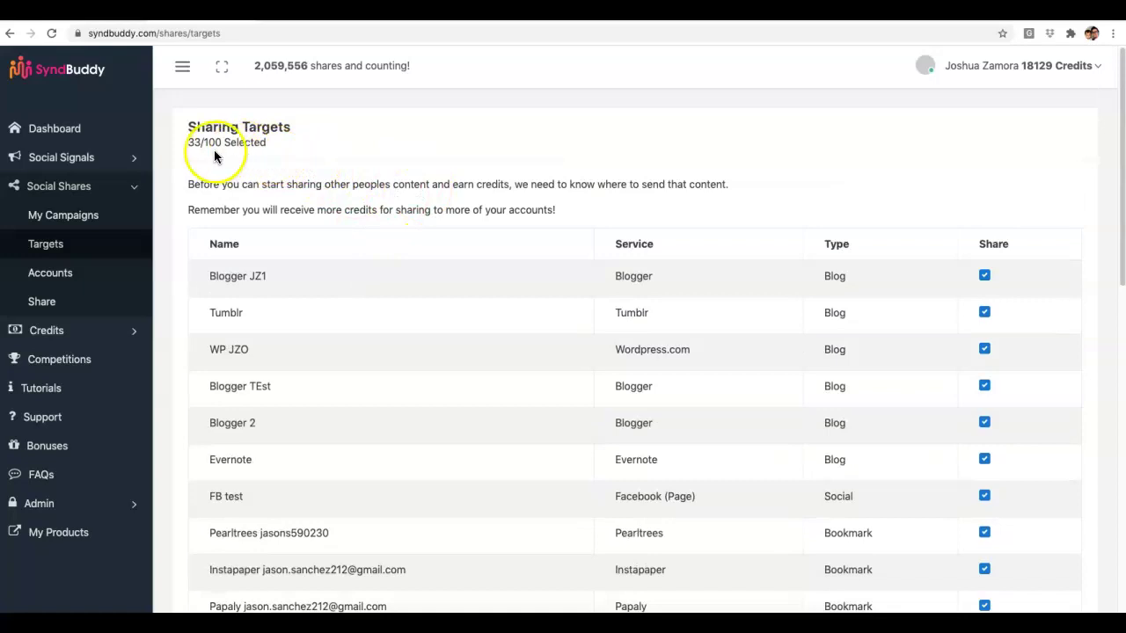
{"action": "left_click", "coordinate": [188, 145]}
{"action": "left_click_drag", "start_coordinate": [187, 146], "coordinate": [201, 145]}
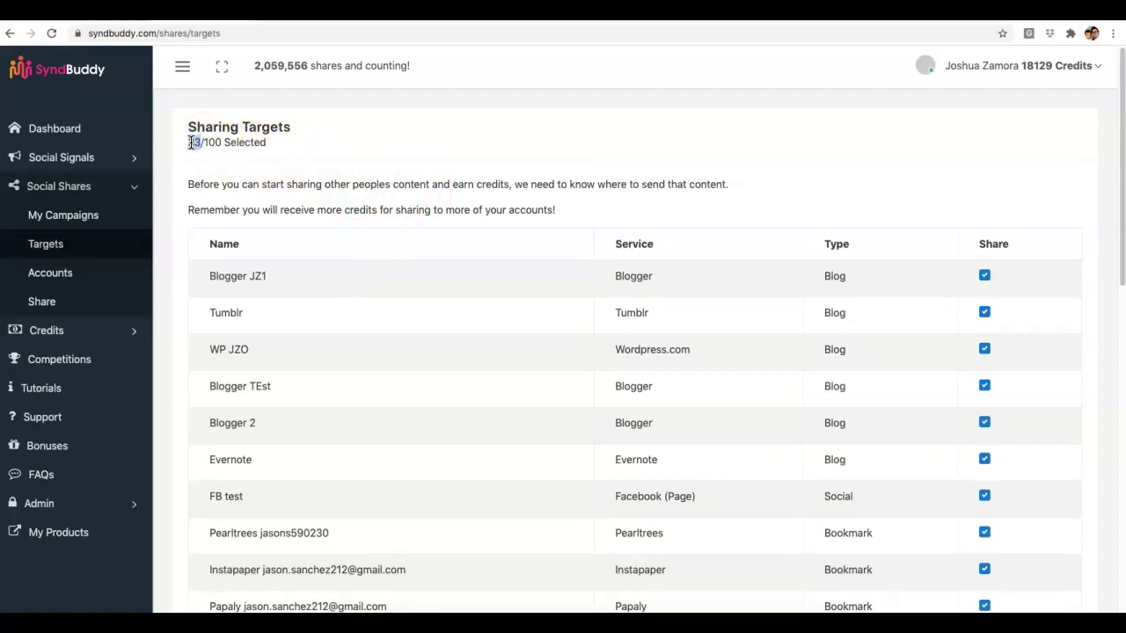
{"action": "left_click", "coordinate": [300, 199]}
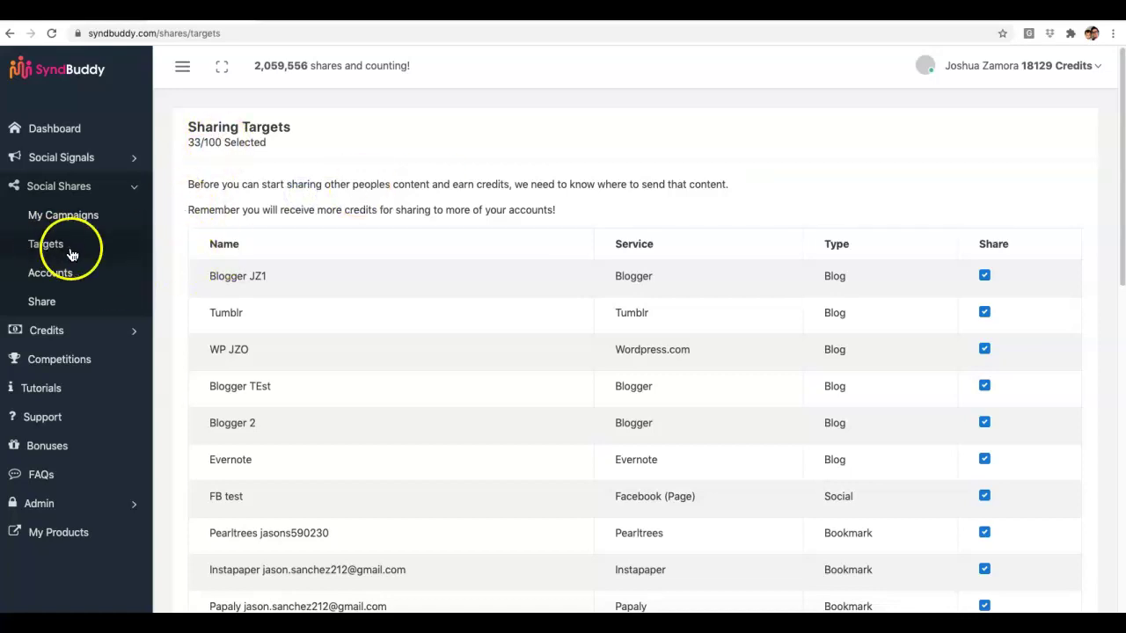
Step: Browse the Social Shares Accounts list of linked distribution accounts, then reopen it
{"action": "left_click", "coordinate": [62, 275]}
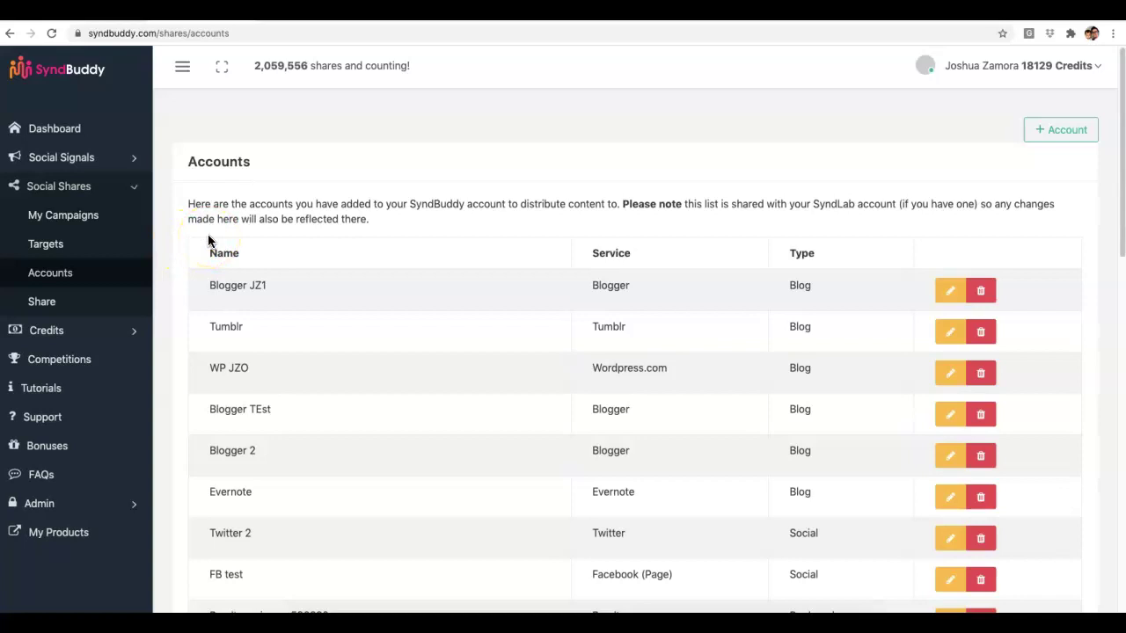
{"action": "scroll", "coordinate": [212, 232], "scroll_direction": "down", "scroll_amount": 1}
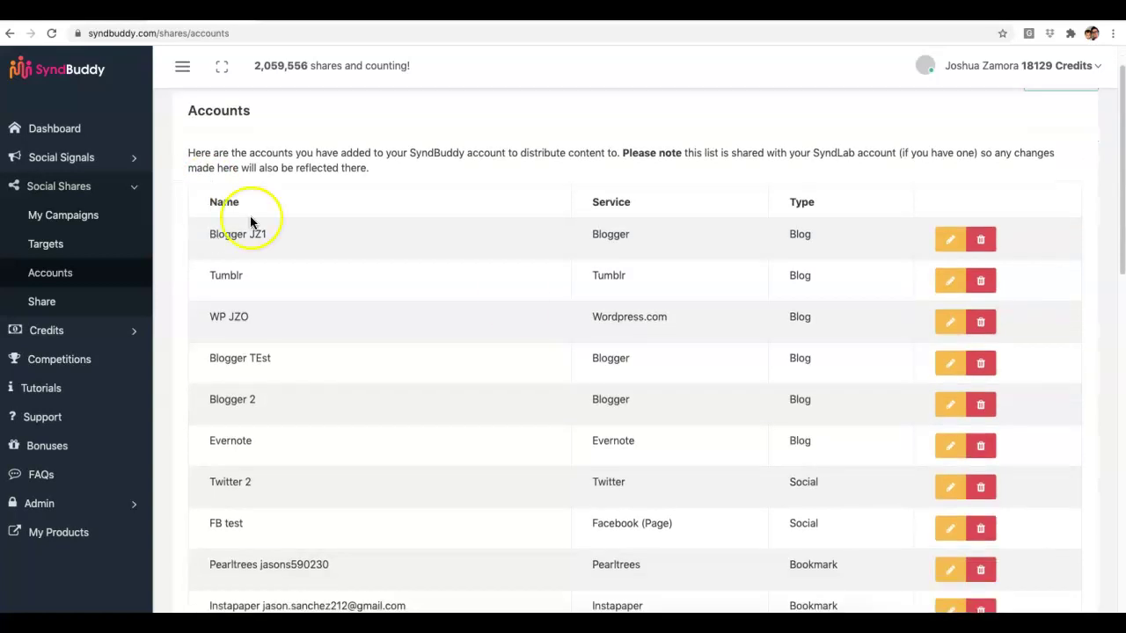
{"action": "scroll", "coordinate": [379, 255], "scroll_direction": "up", "scroll_amount": 1}
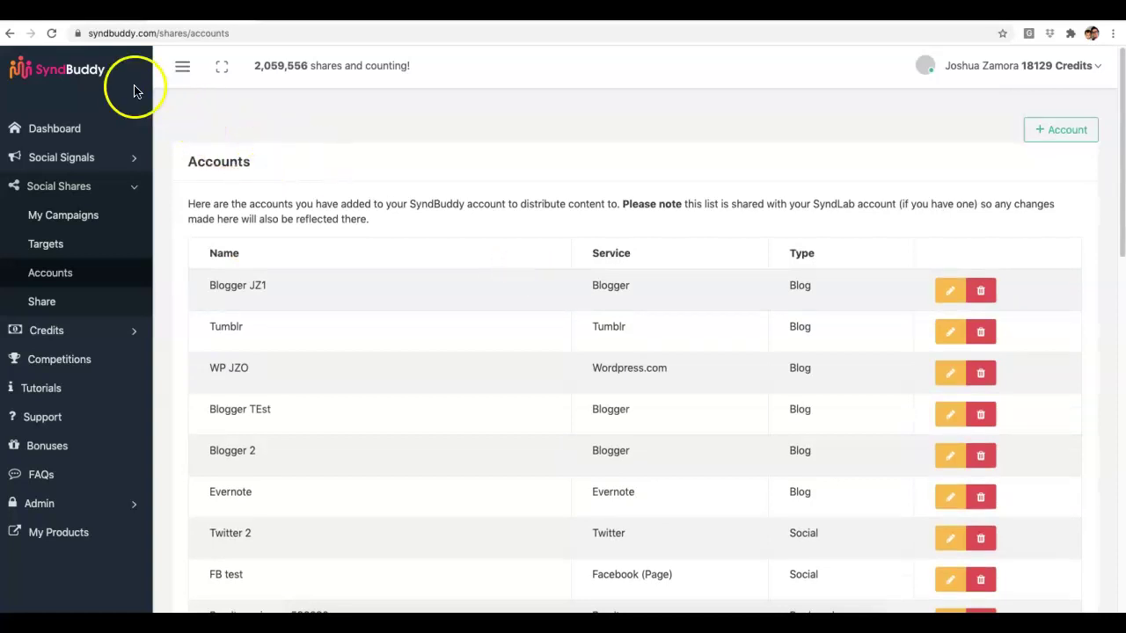
{"action": "left_click", "coordinate": [250, 136]}
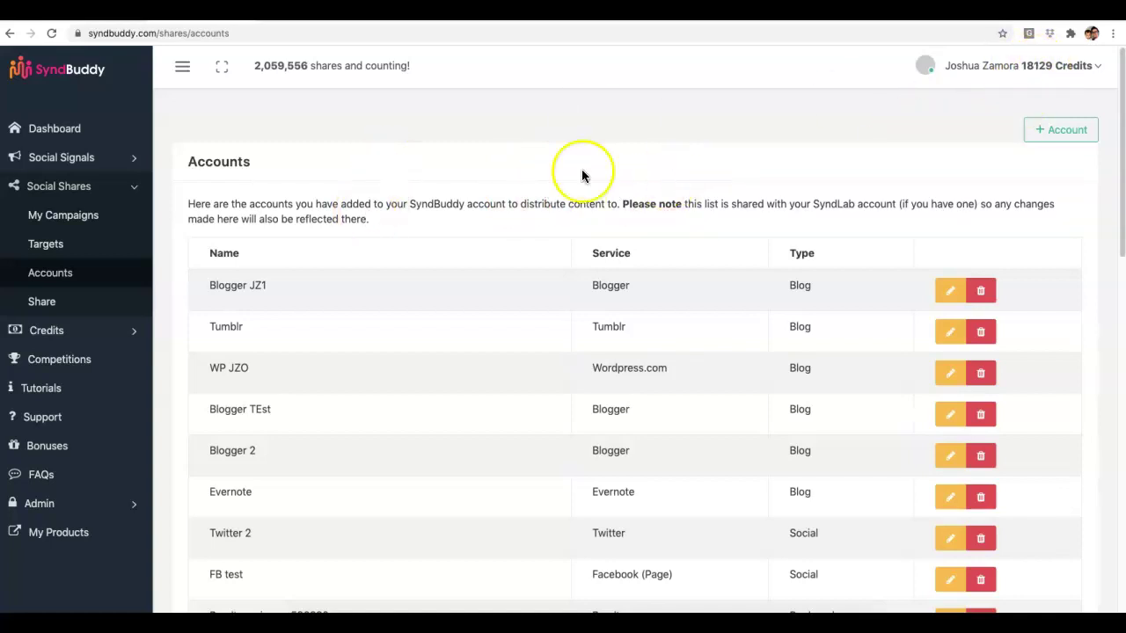
{"action": "left_click", "coordinate": [490, 172]}
{"action": "left_click", "coordinate": [490, 173]}
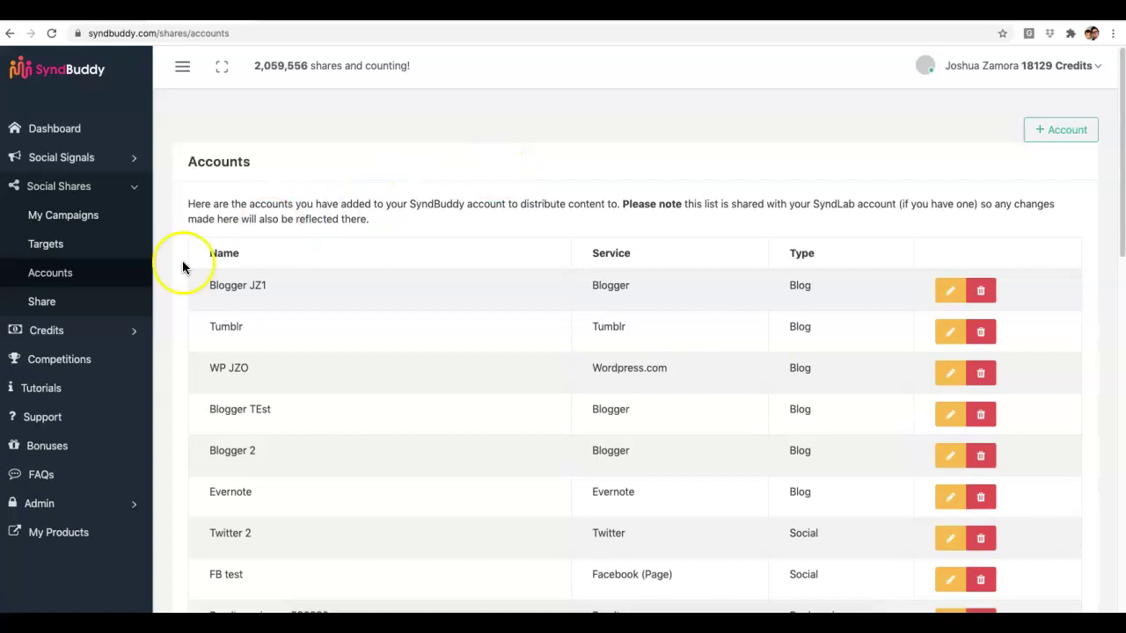
{"action": "left_click", "coordinate": [92, 277]}
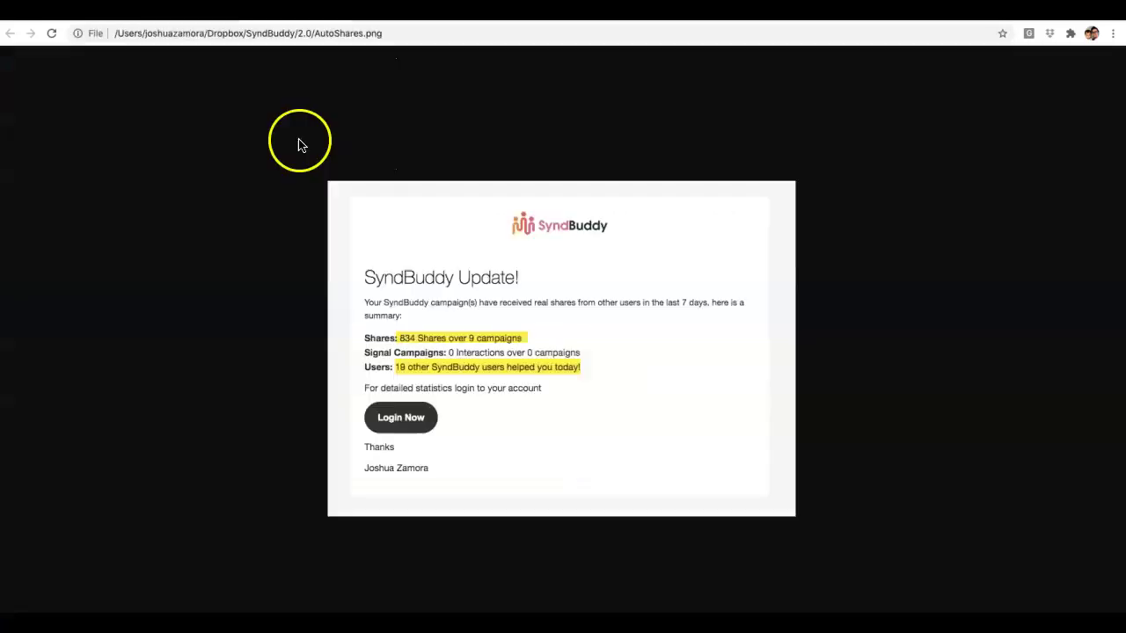
Step: Show the SyndBuddy update email reporting 834 shares over 9 campaigns
{"action": "left_click", "coordinate": [504, 311]}
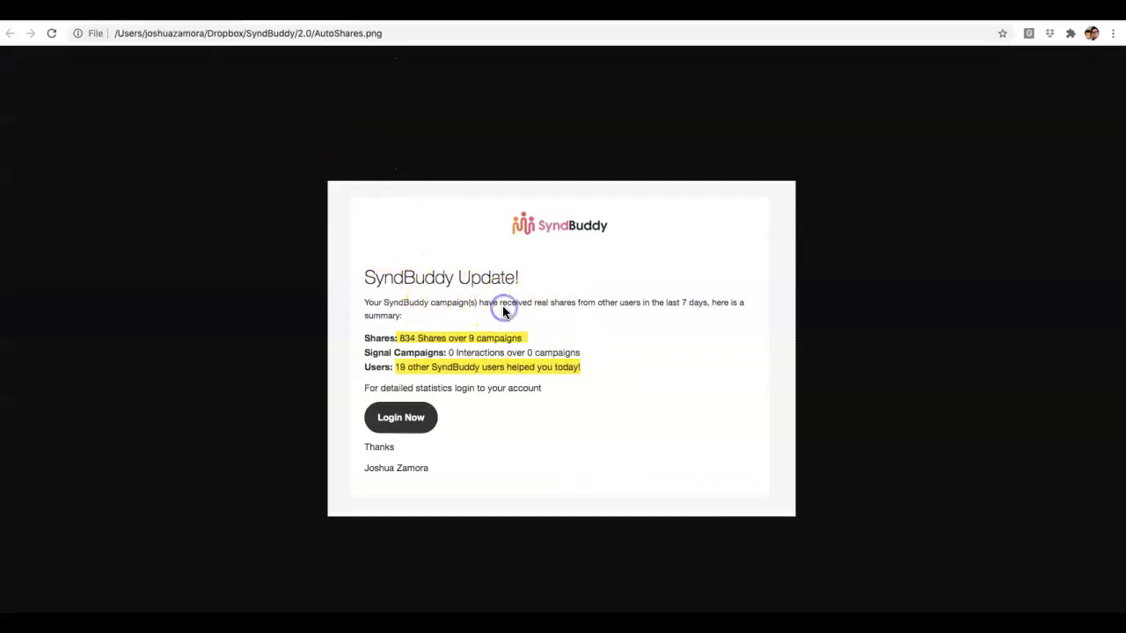